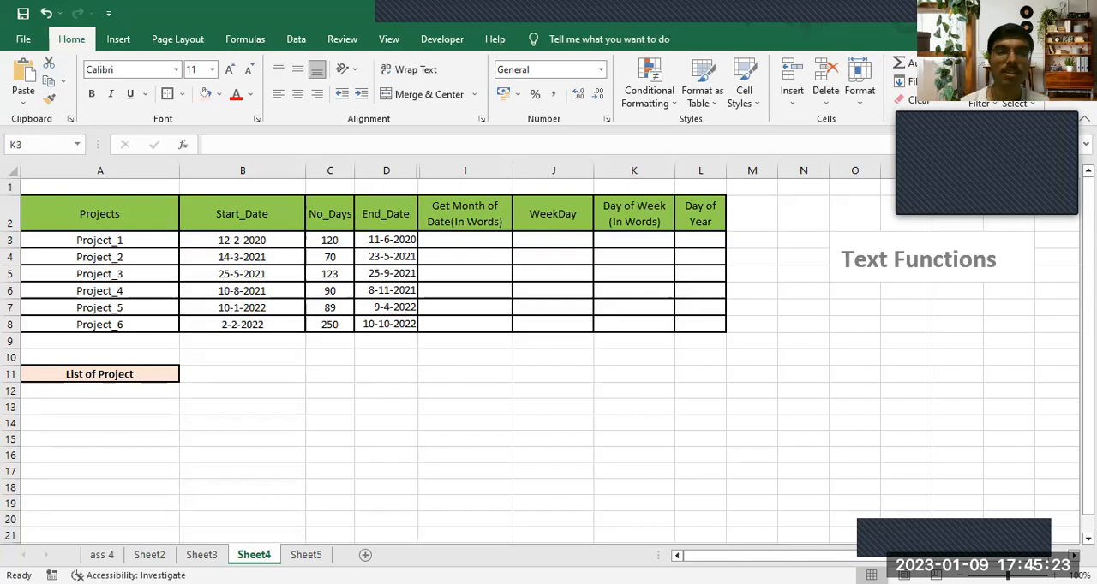
left_click(499, 234)
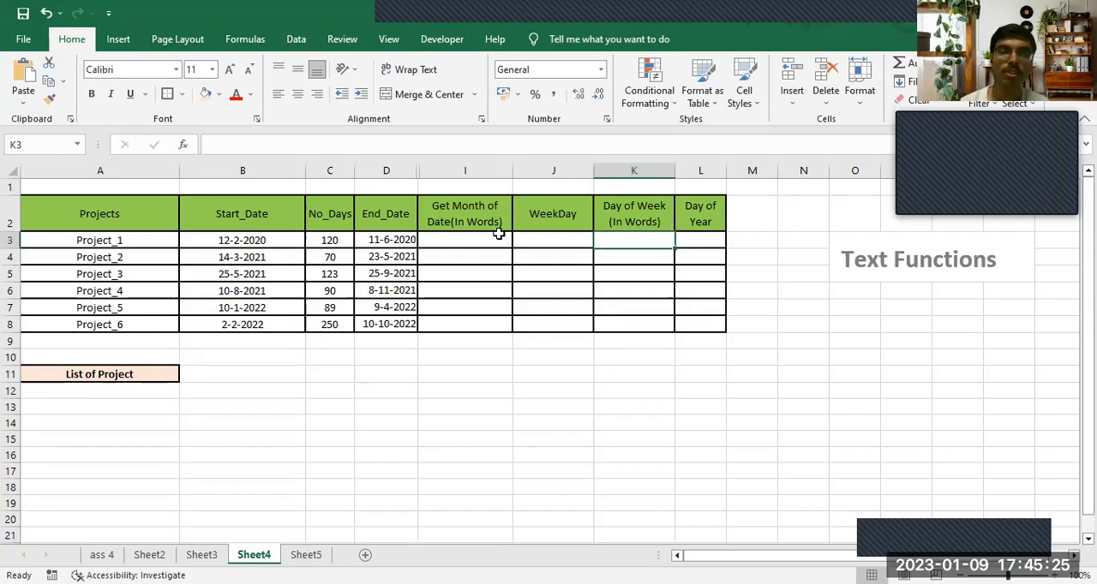
left_click(495, 220)
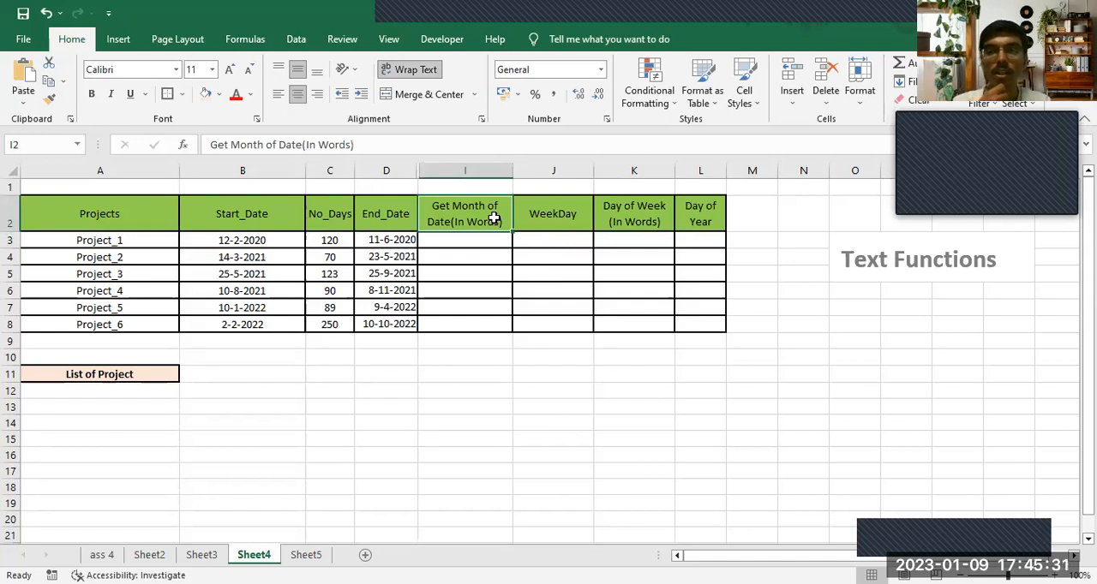
left_click(466, 249)
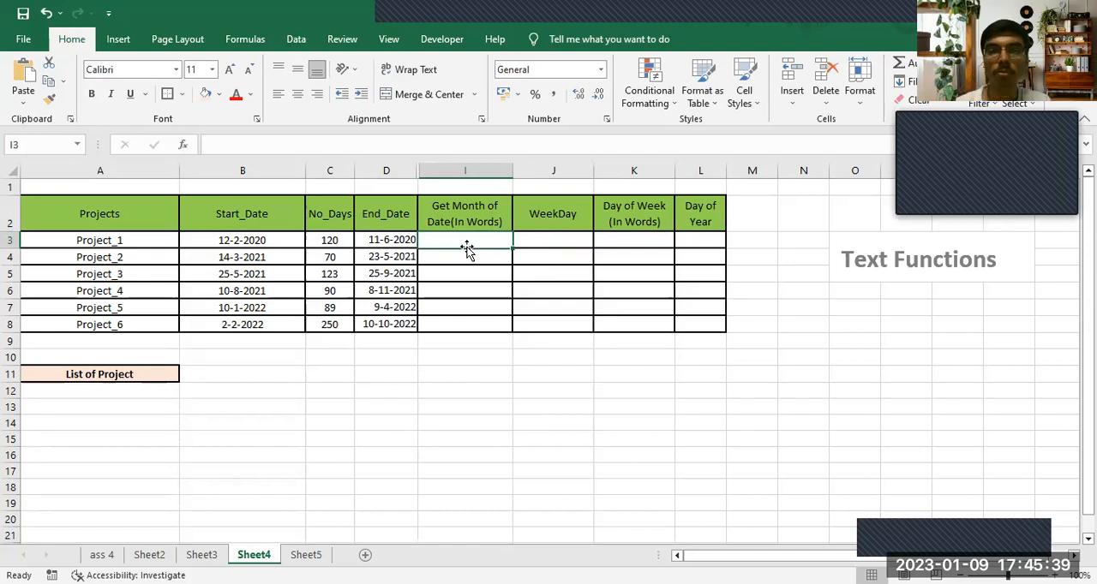
left_click(602, 69)
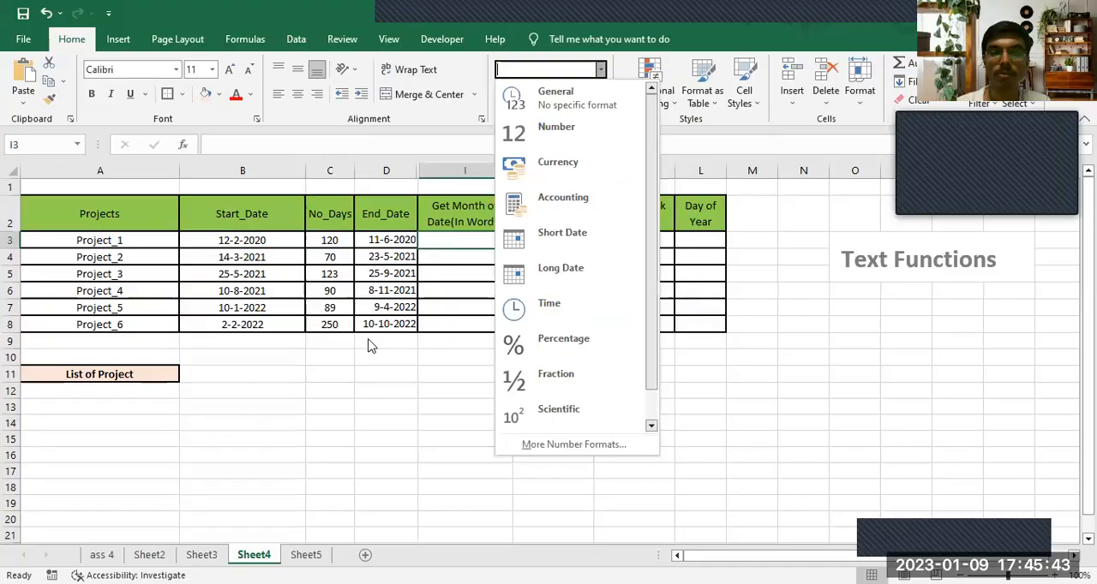
- Enter =TEXT(D3,"mmmm") in I3 to spell out the end date's month, and fill it down to I8
left_click(458, 240)
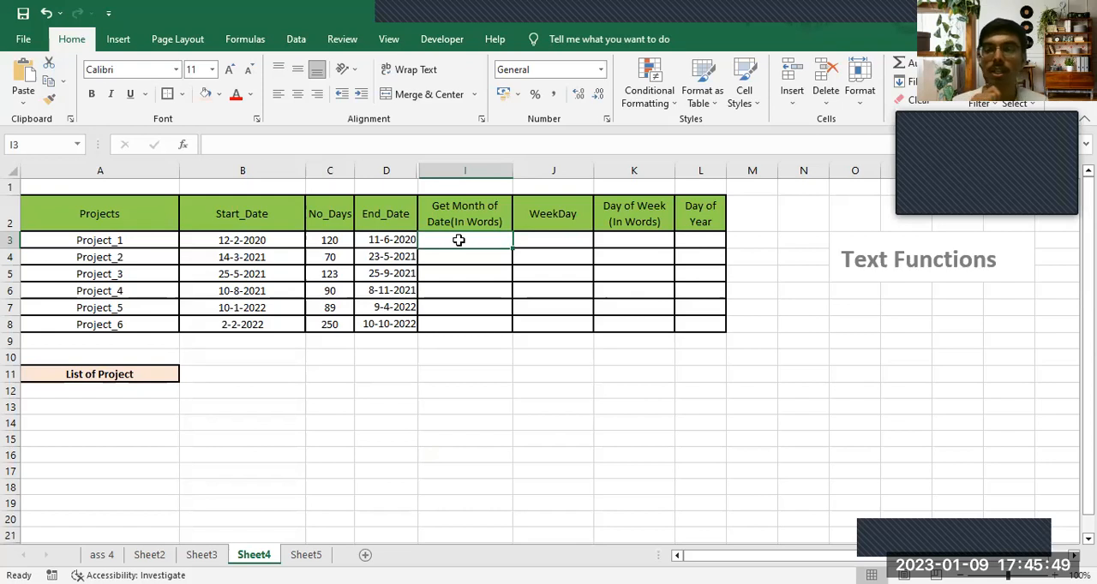
type("=t")
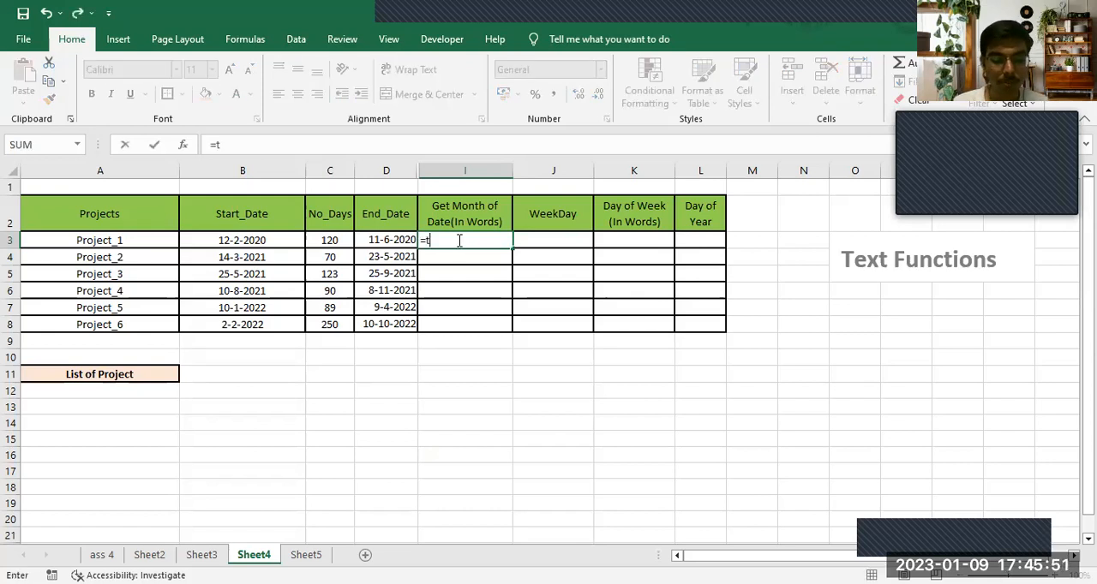
type("ext(")
left_click(399, 244)
type(",\"mm")
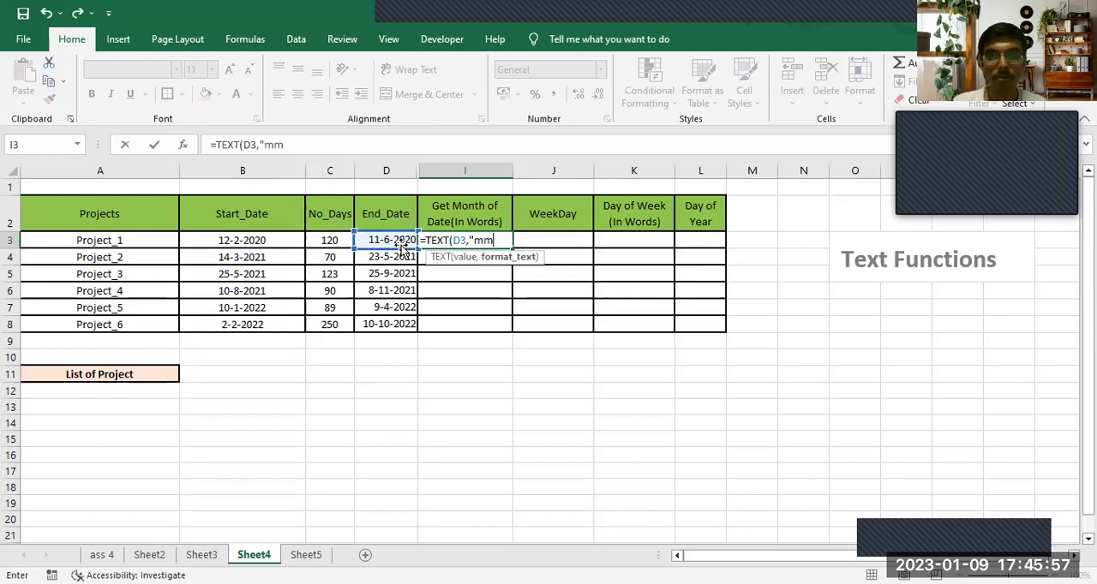
type("mm\"")
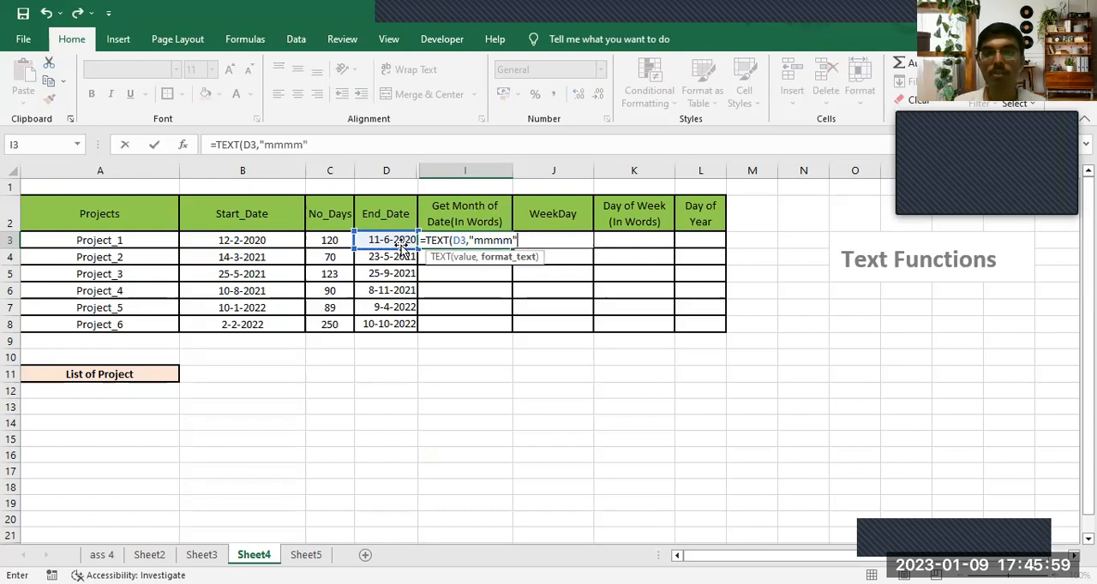
type(")")
key("ctrl+Return")
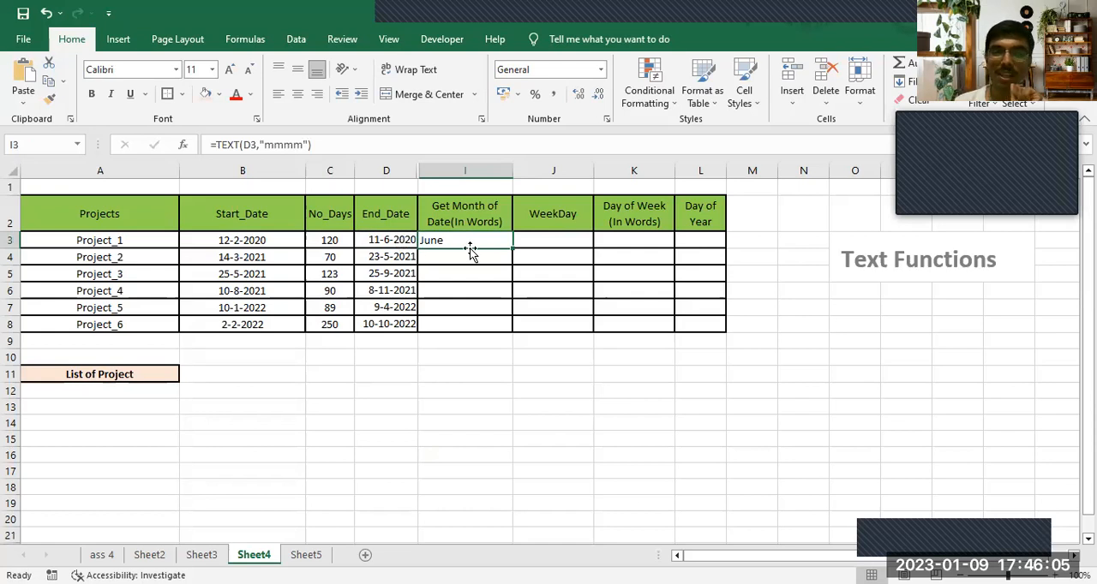
left_click_drag(511, 247, 513, 331)
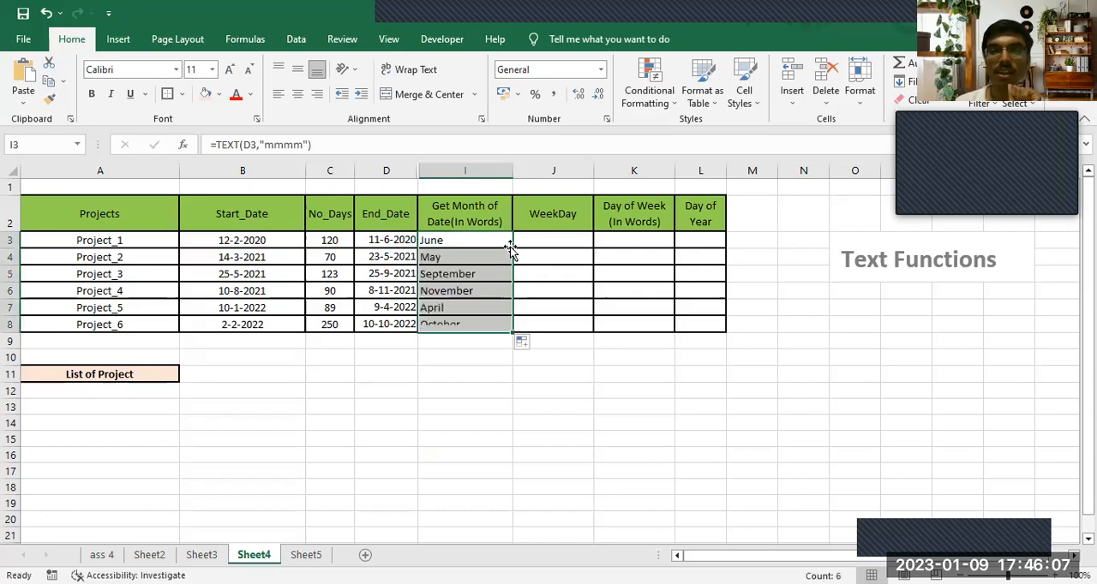
left_click(545, 306)
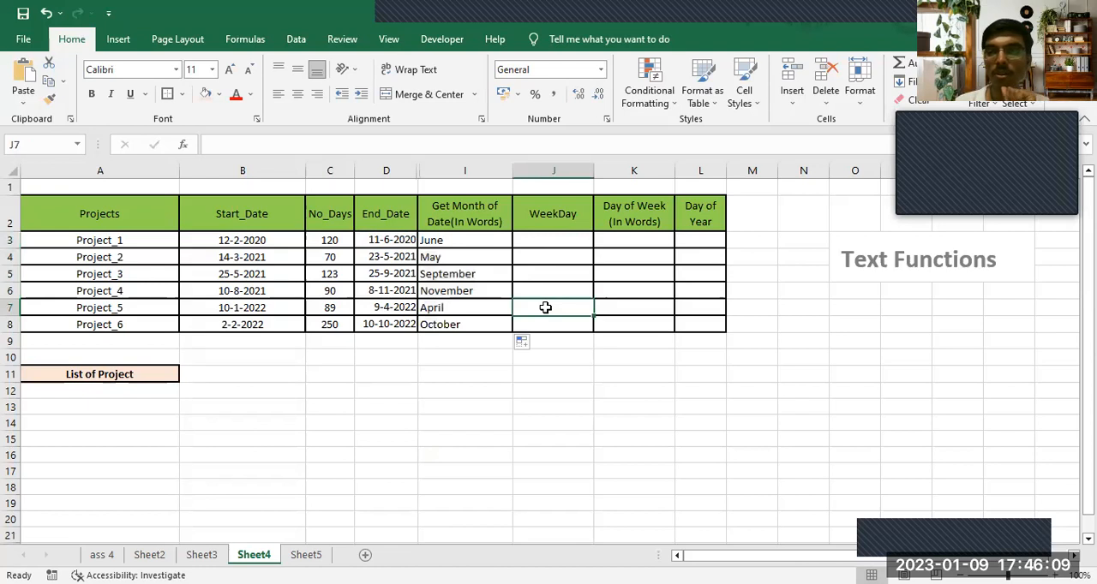
- Enter =WEEKDAY(D3,1) in J3 to number the end date's weekday, and fill it down to J8
left_click(554, 245)
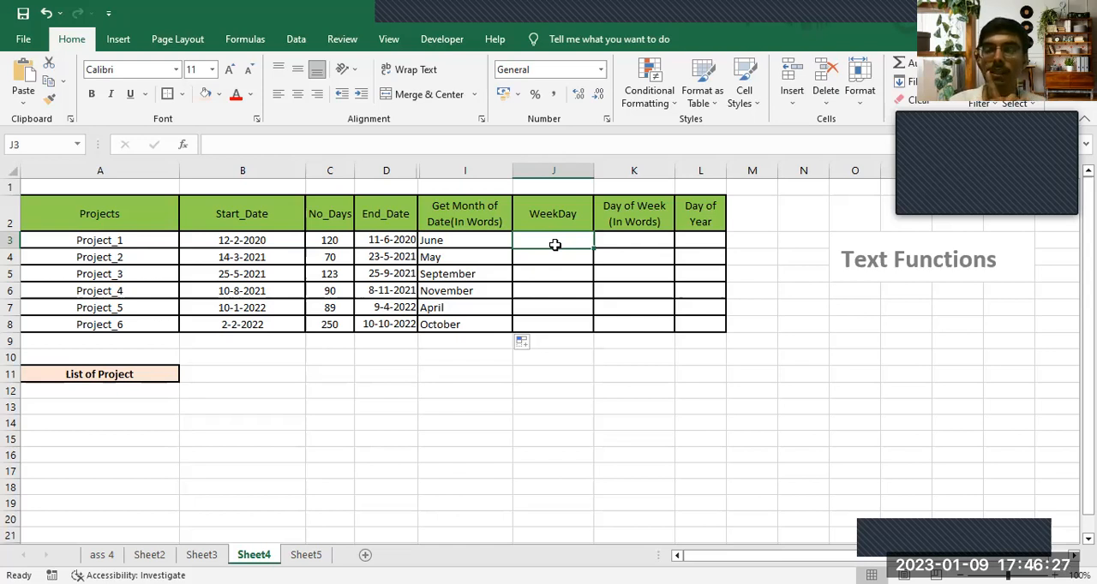
type("=")
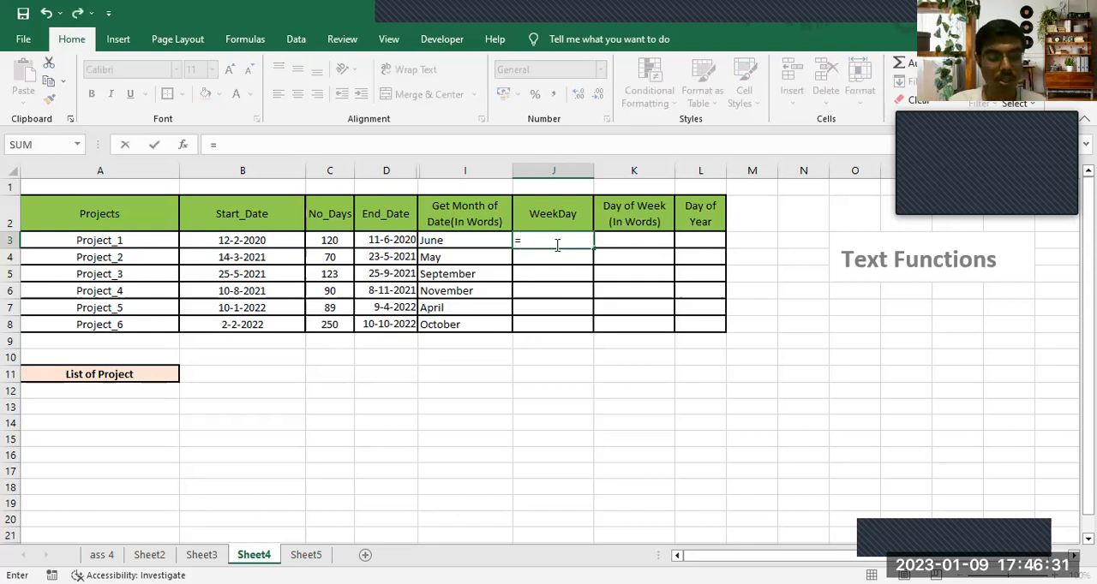
type("week")
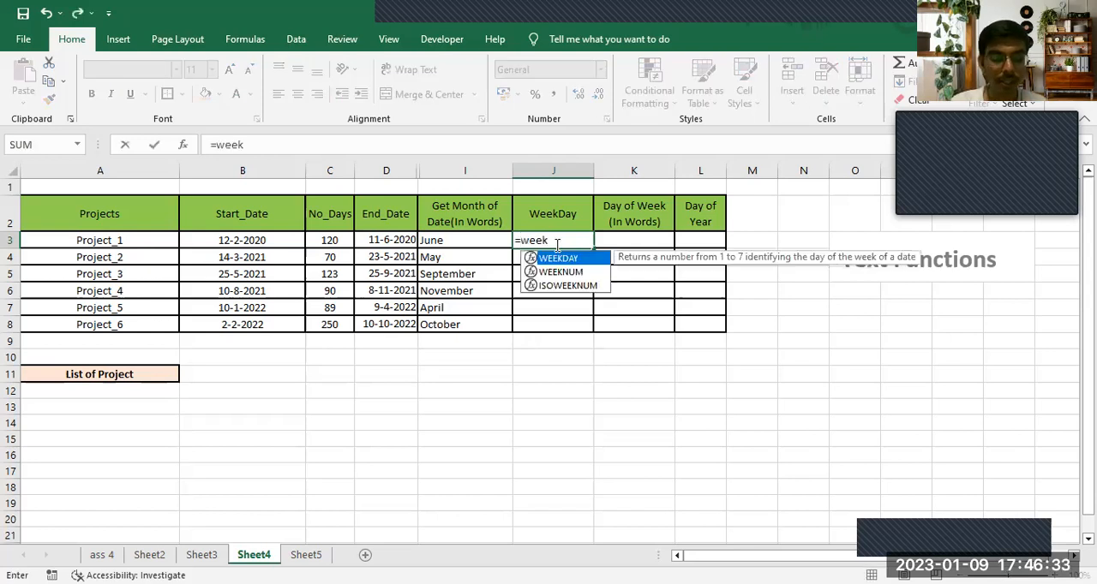
key("Tab")
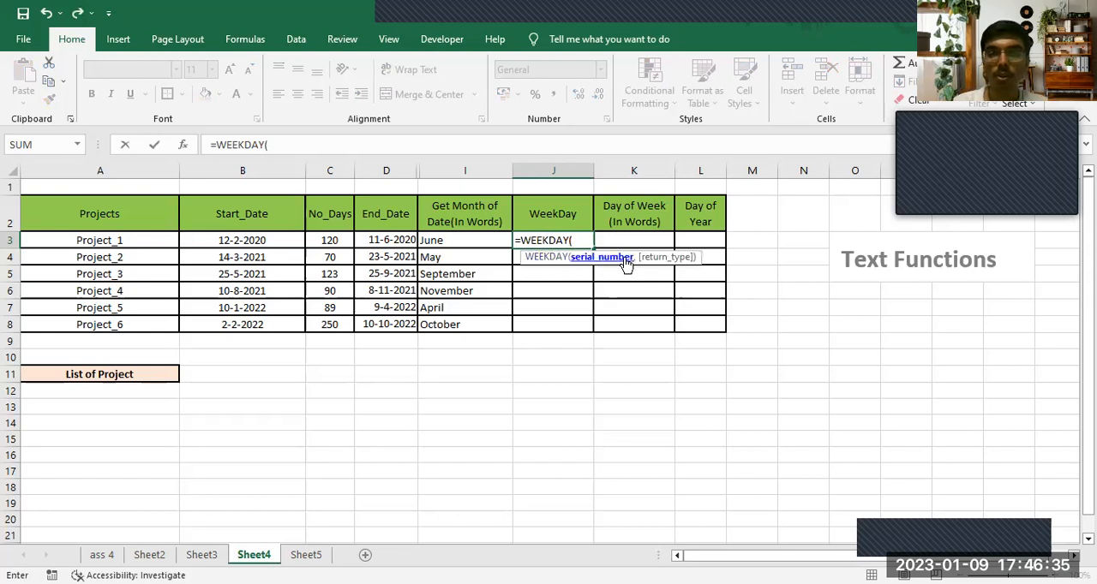
left_click(403, 239)
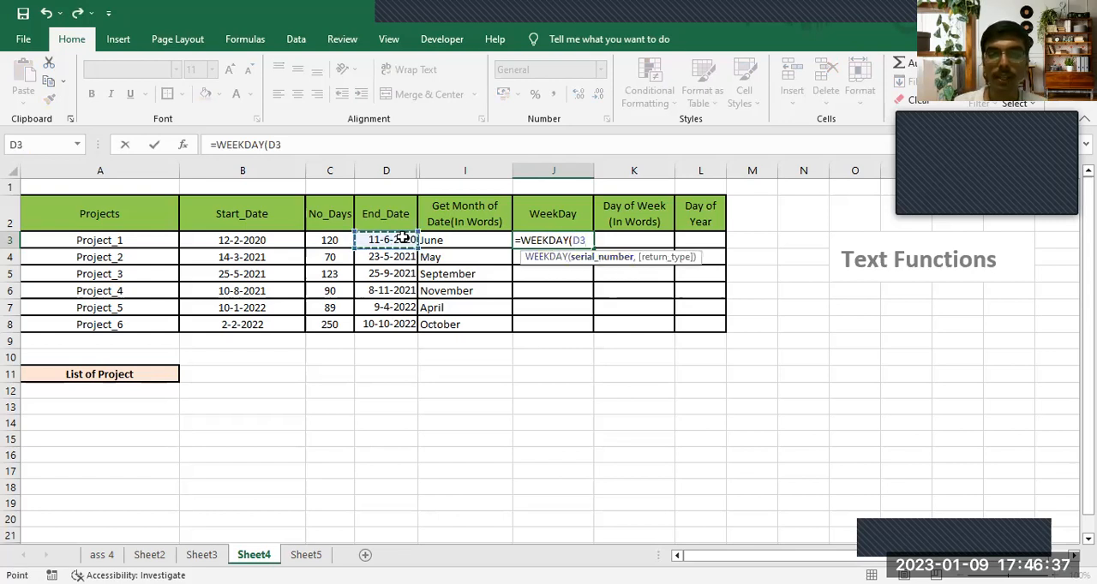
type(",")
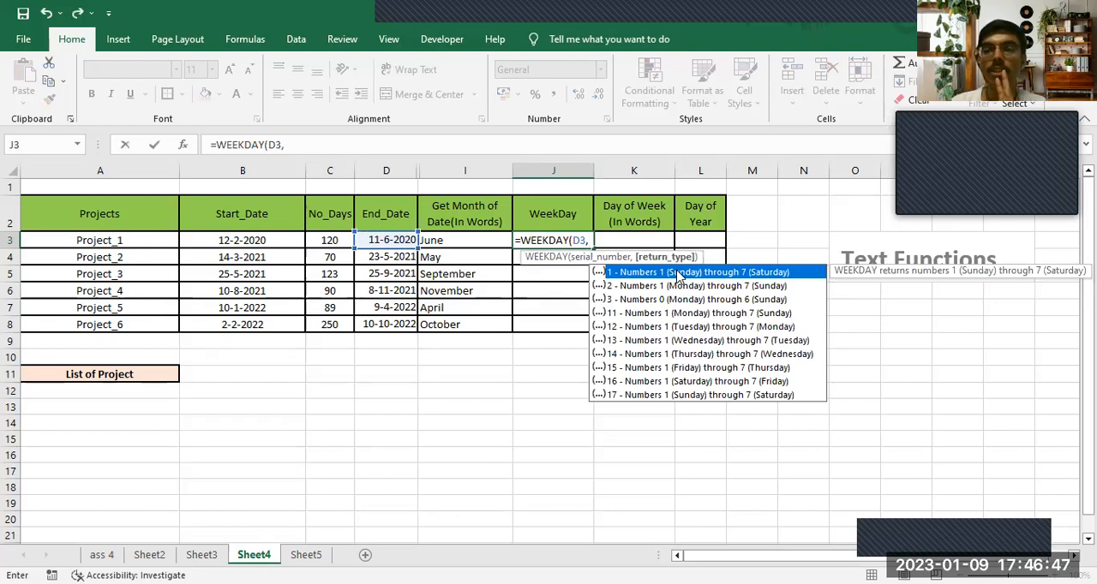
type("1")
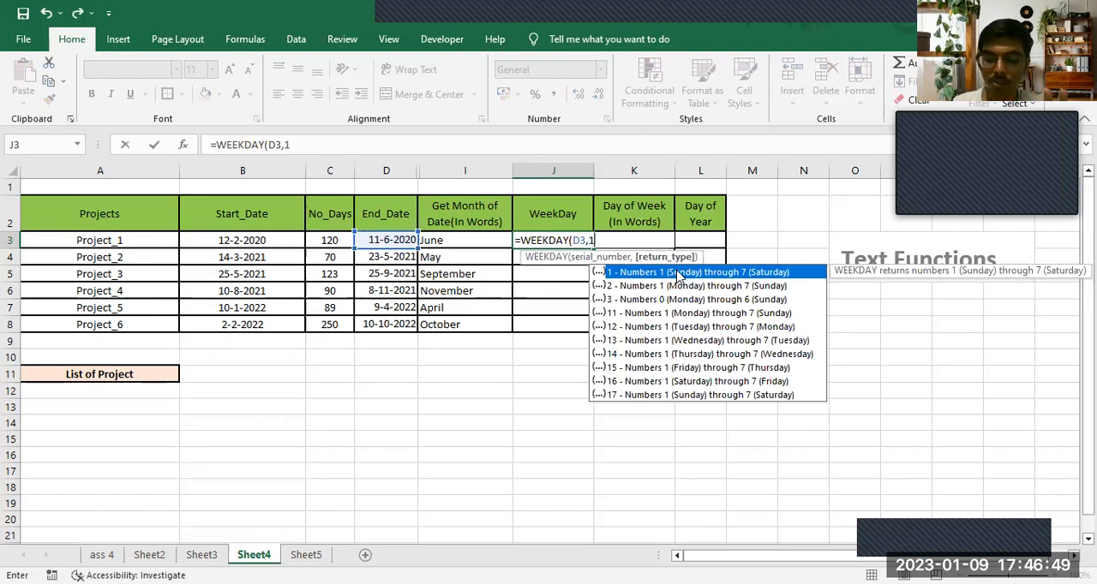
key("Return")
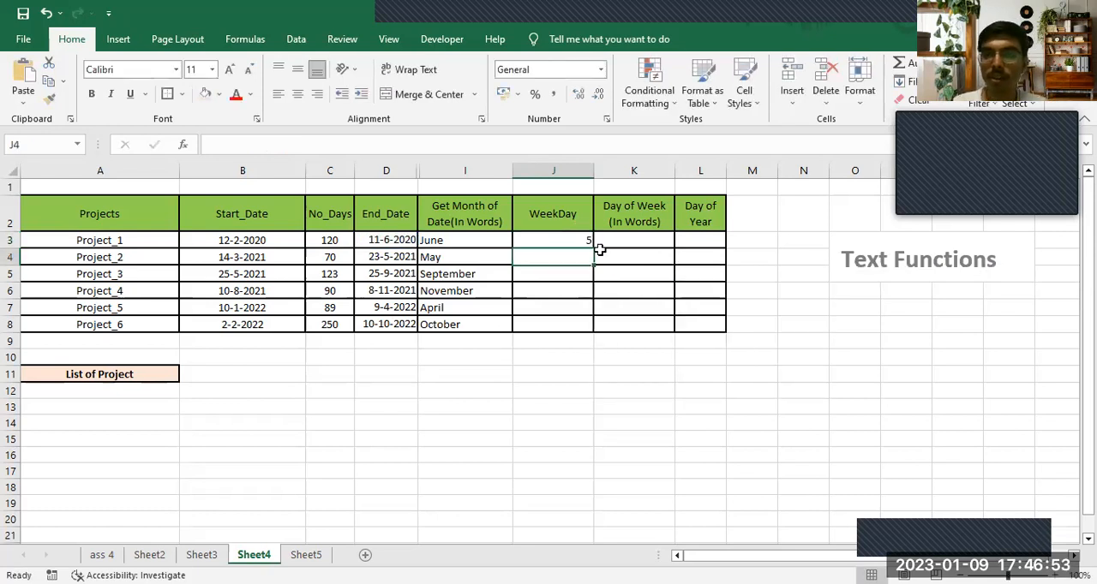
left_click(571, 242)
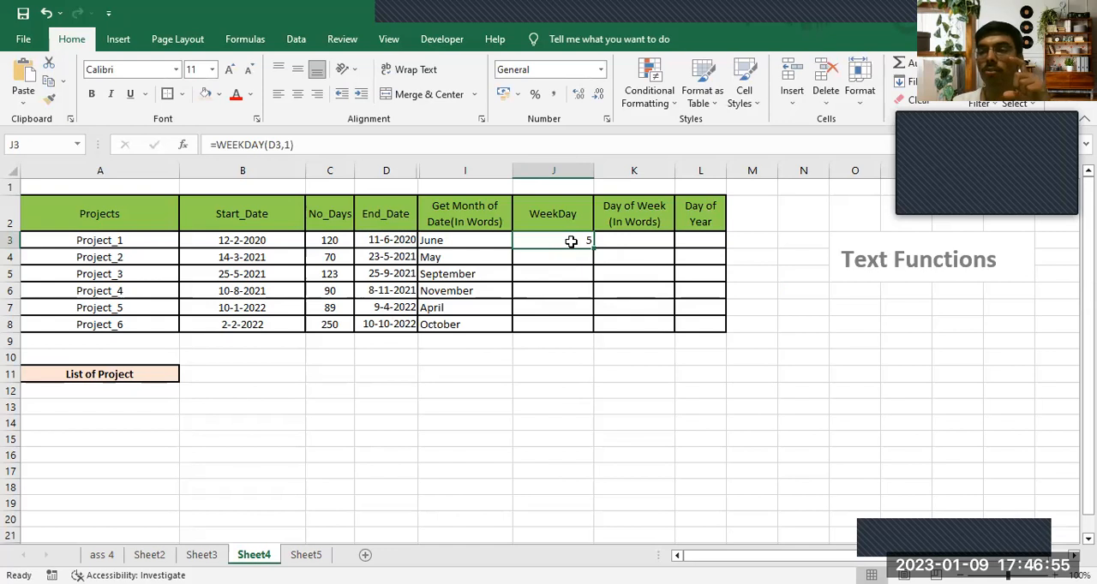
left_click_drag(593, 248, 595, 249)
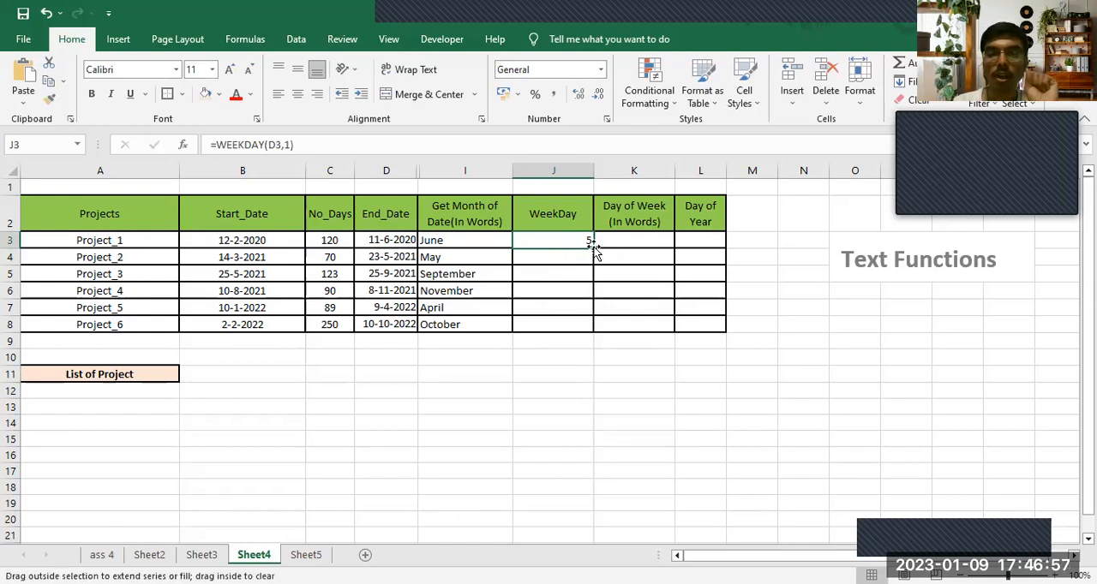
double_click(593, 247)
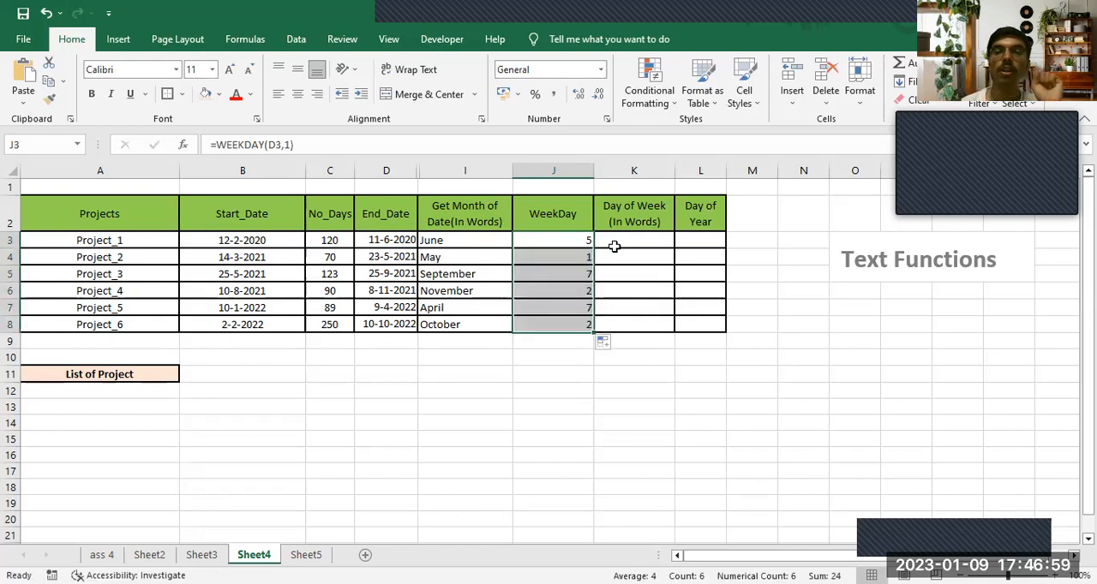
- Enter =TEXT(J3,"ddd") in K3 to return the abbreviated weekday name from the WeekDay number
left_click(617, 245)
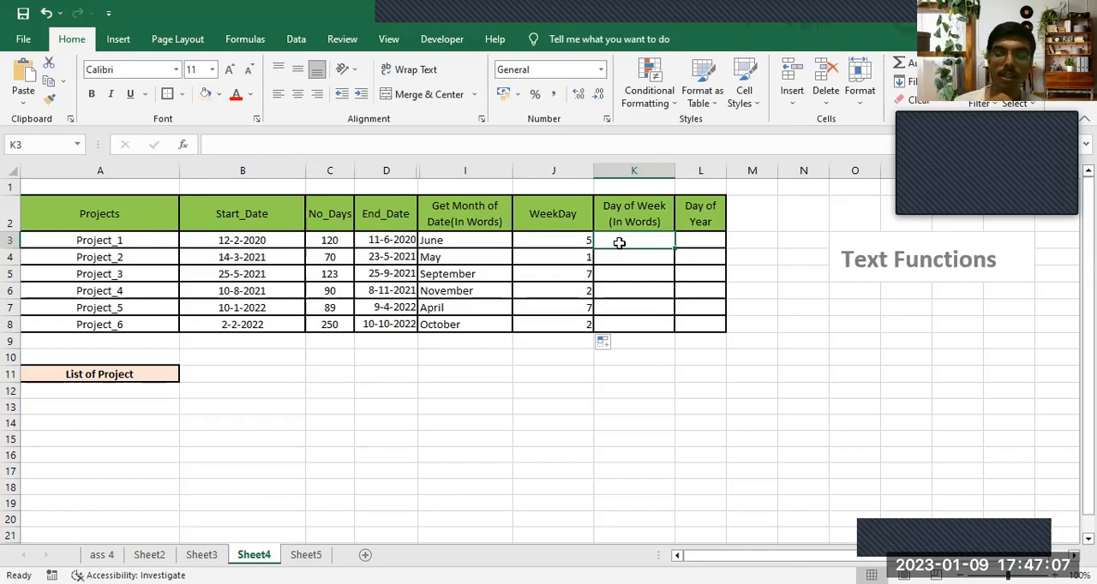
type("=")
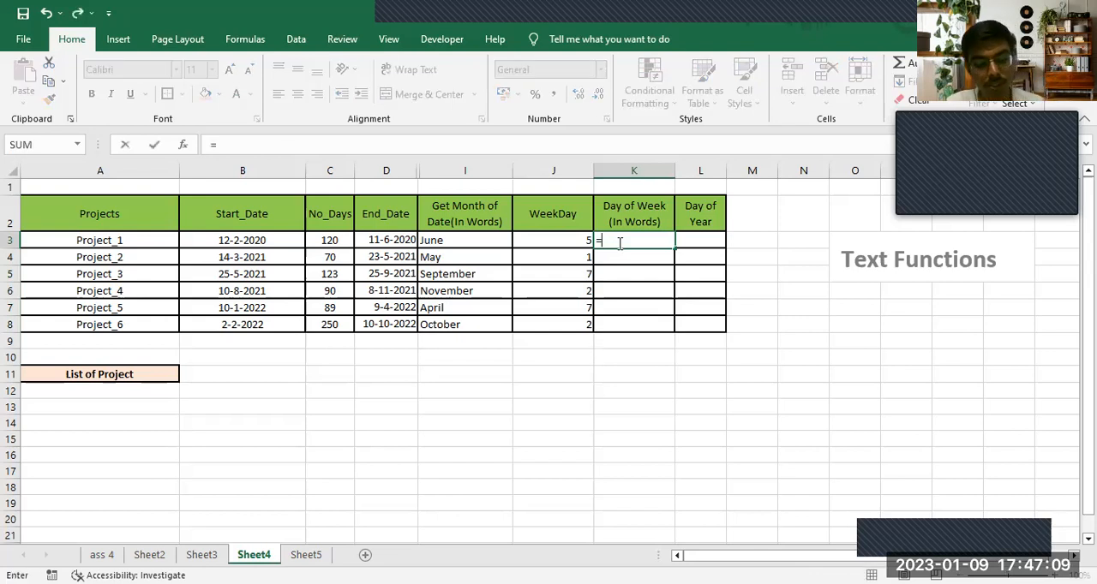
type("tex")
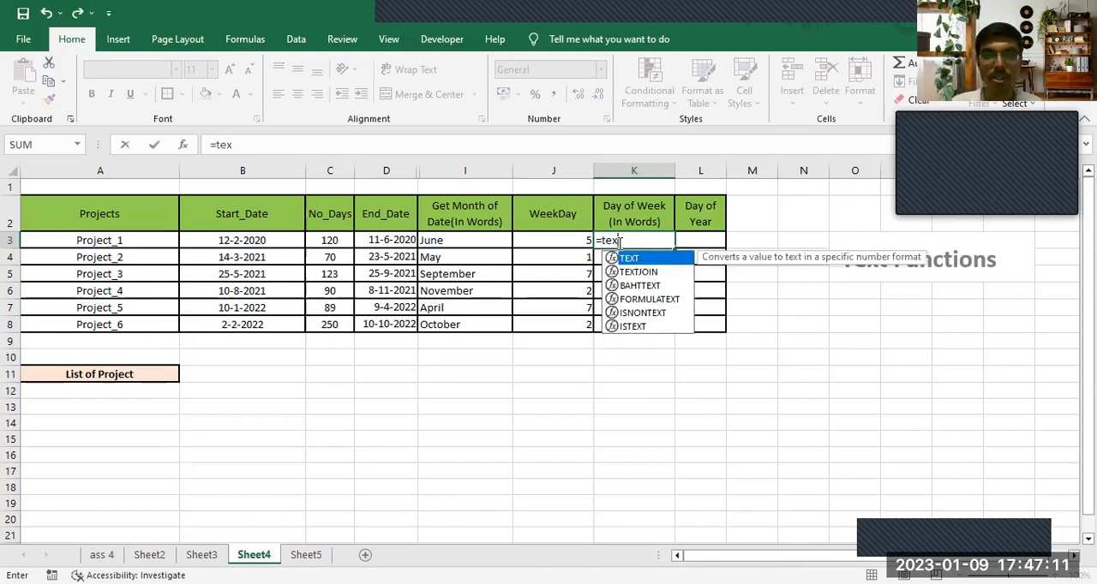
key("Tab")
left_click(568, 247)
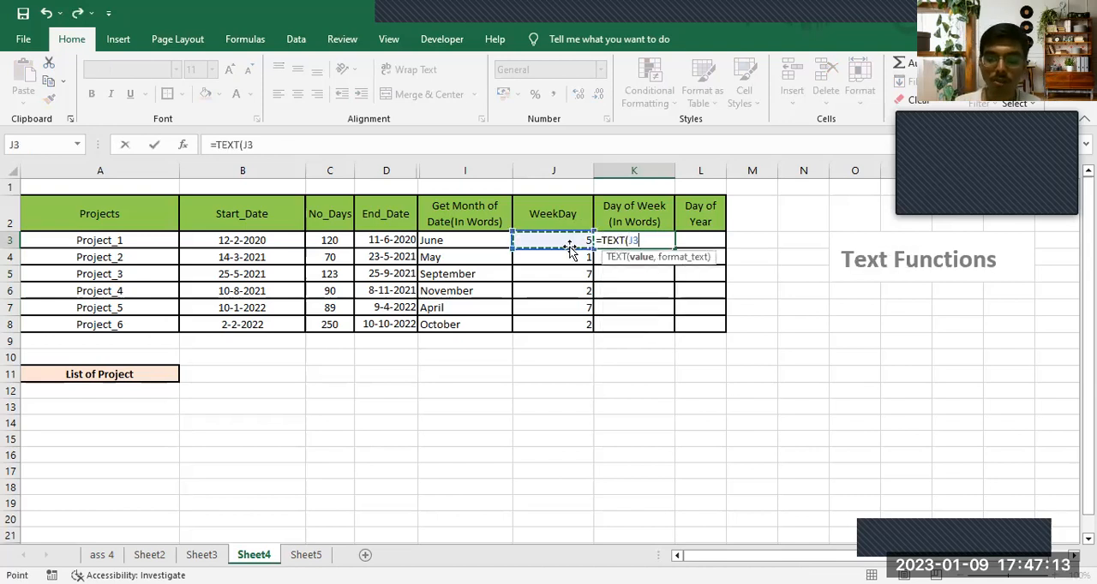
type(",\"")
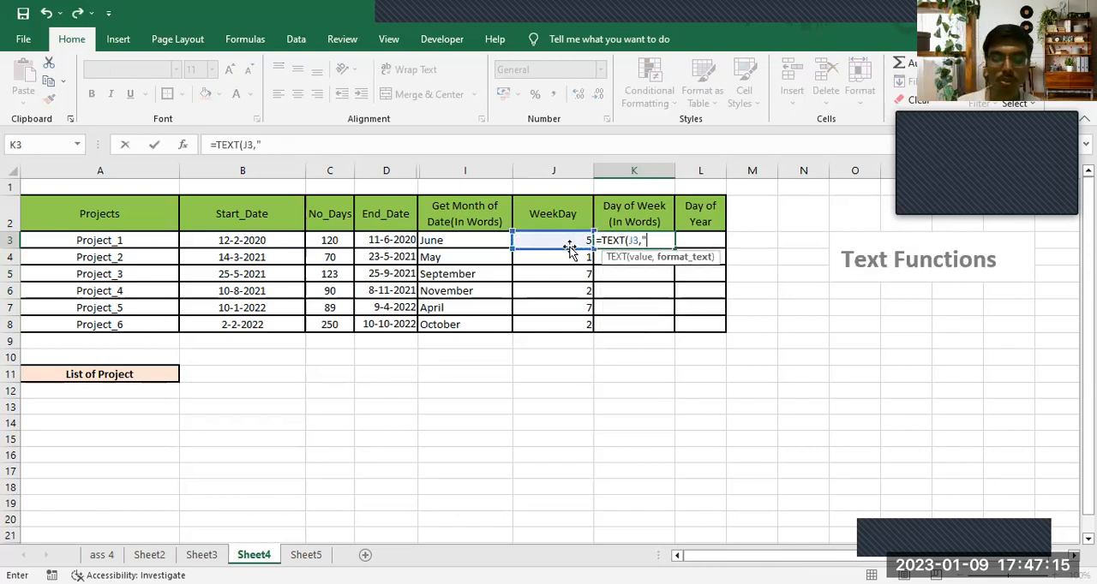
type("dddd\"")
key("BackSpace")
key("BackSpace")
type("\")")
key("Return")
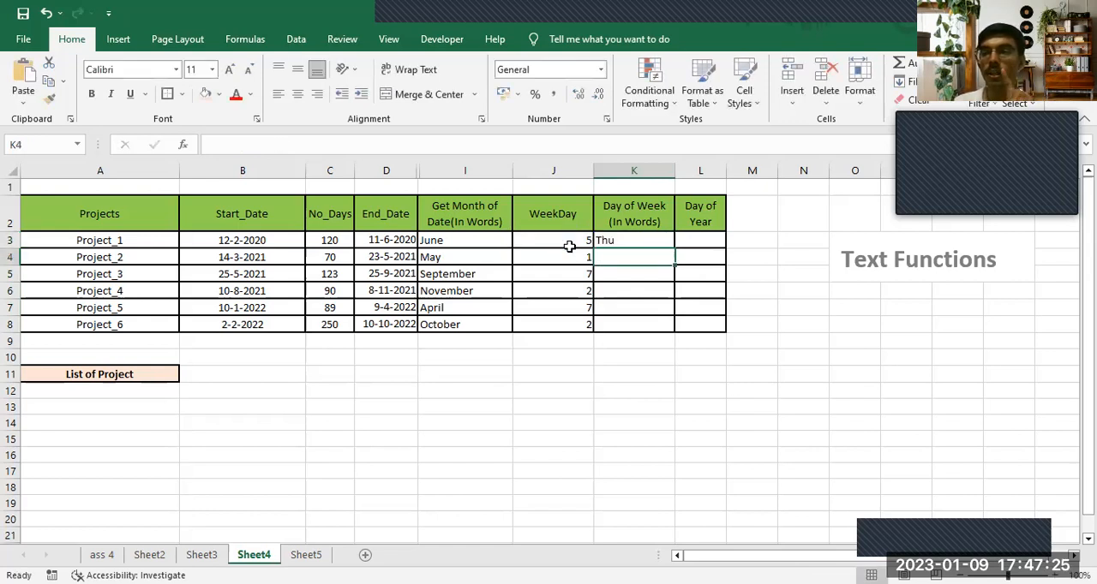
- Change the format text in K3's formula to "dddd" for full weekday names and fill it down to K8
key("Up")
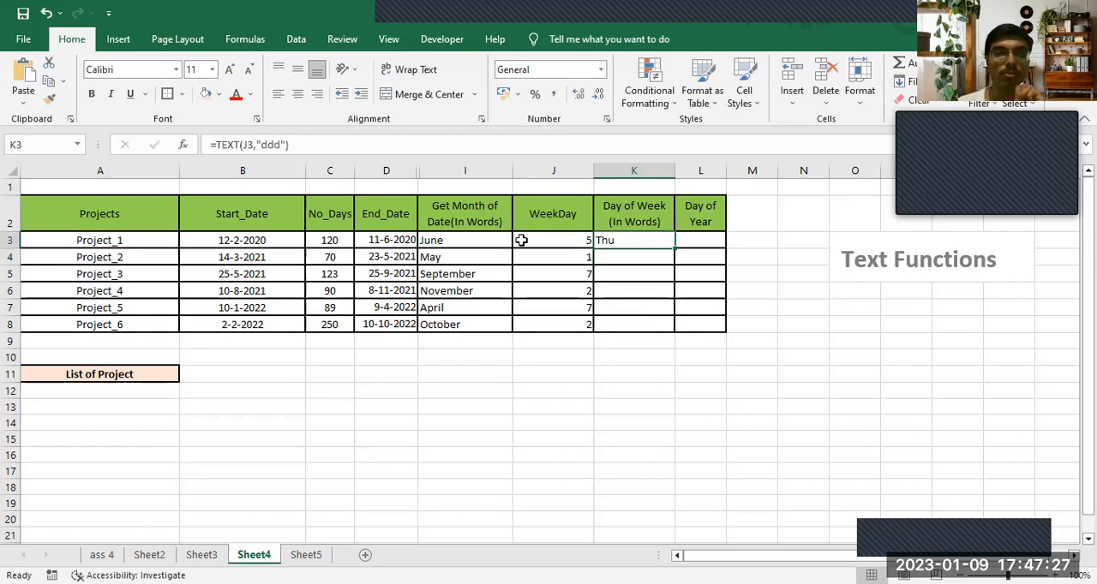
left_click(275, 146)
type("d")
key("Return")
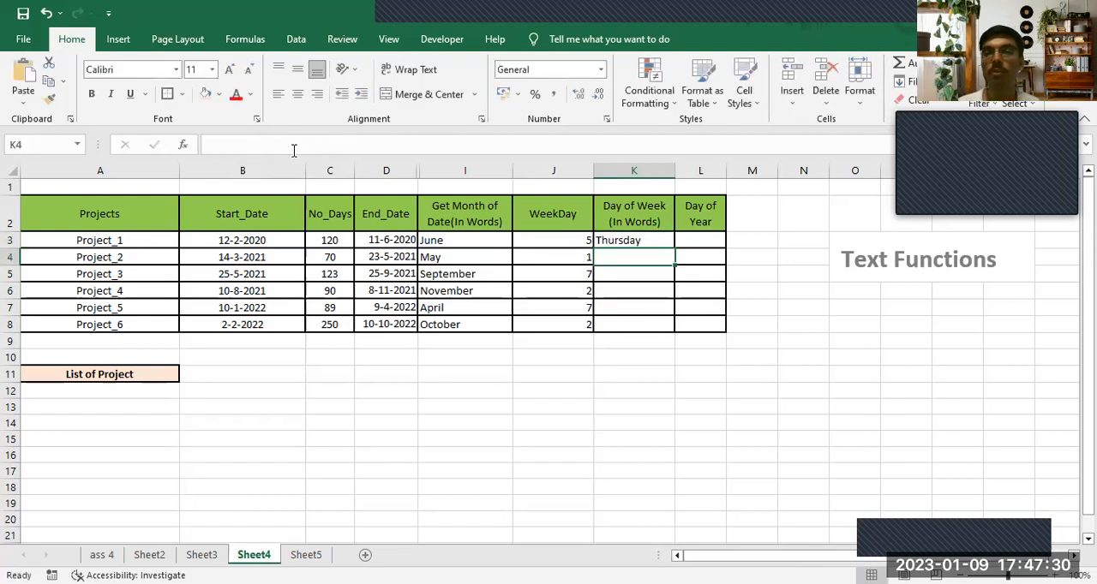
left_click(641, 239)
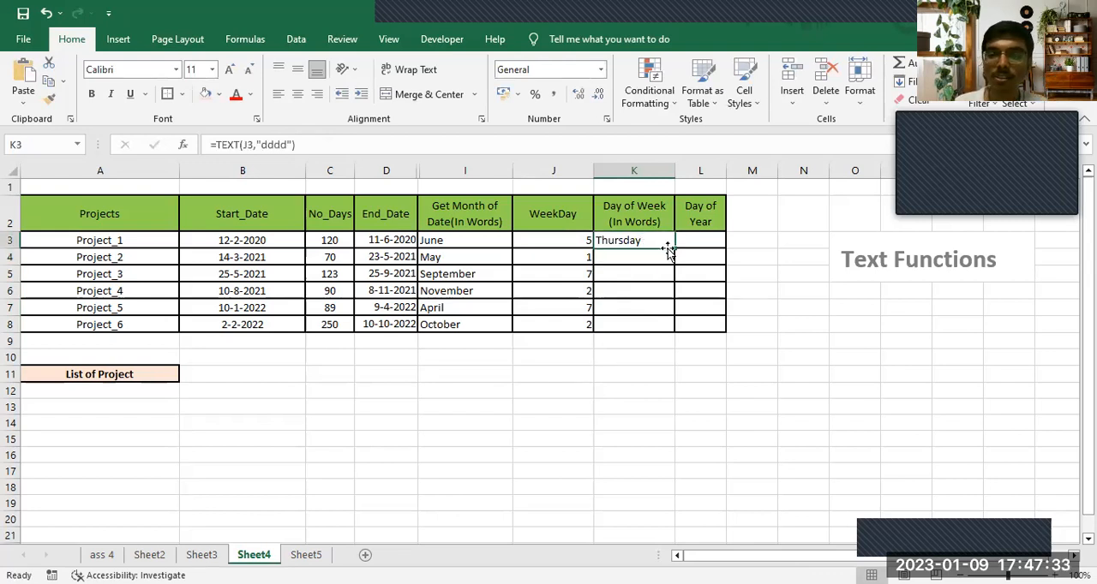
double_click(674, 247)
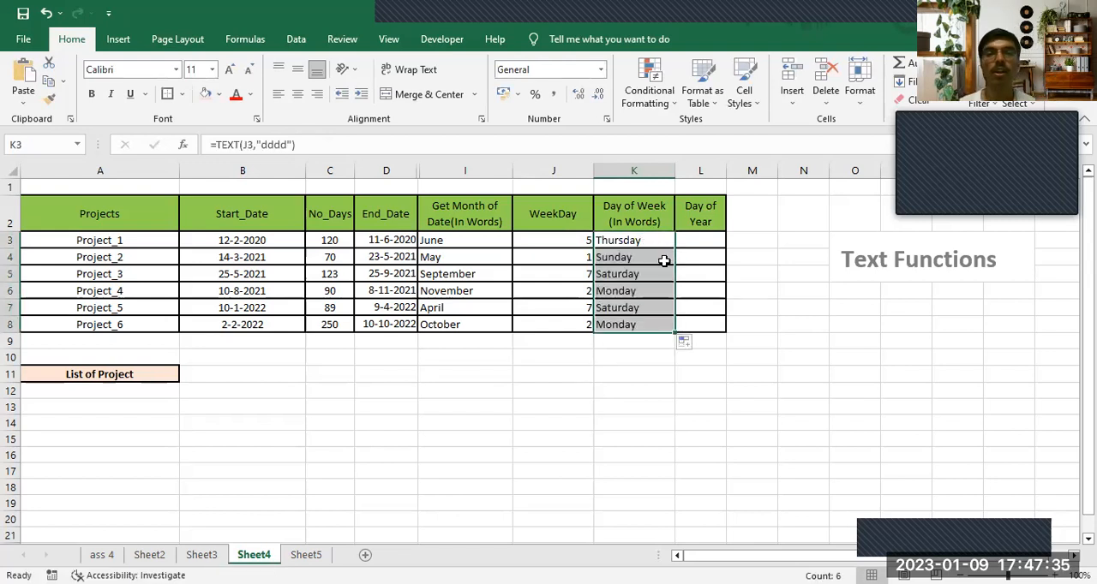
left_click(661, 261)
- Change the reference in K3's formula to D3, giving =TEXT(D3,"dddd"), and fill it down to K8
left_click(658, 240)
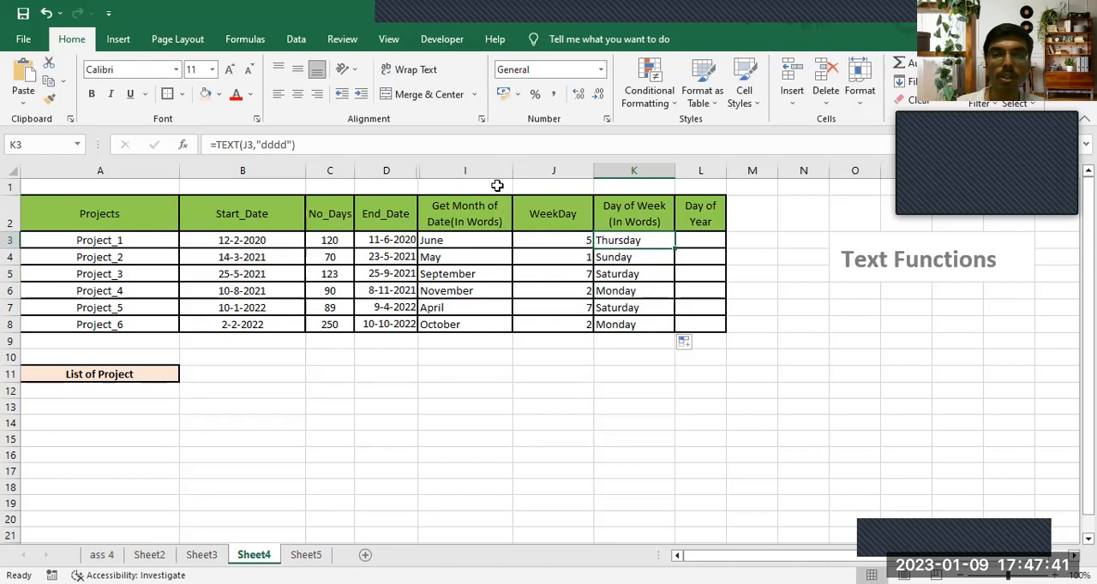
double_click(247, 144)
key("BackSpace")
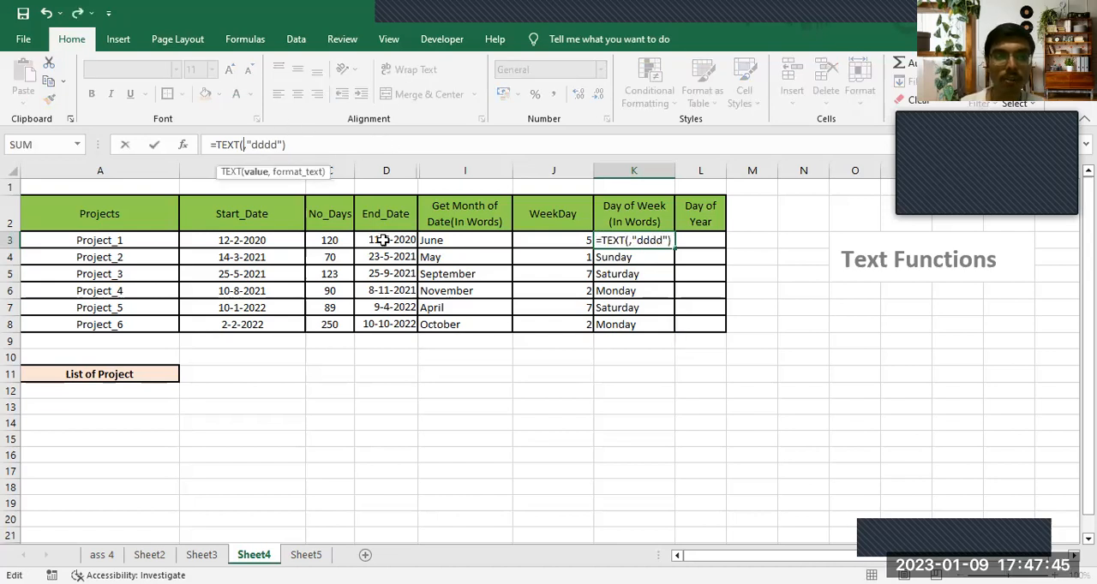
left_click(383, 240)
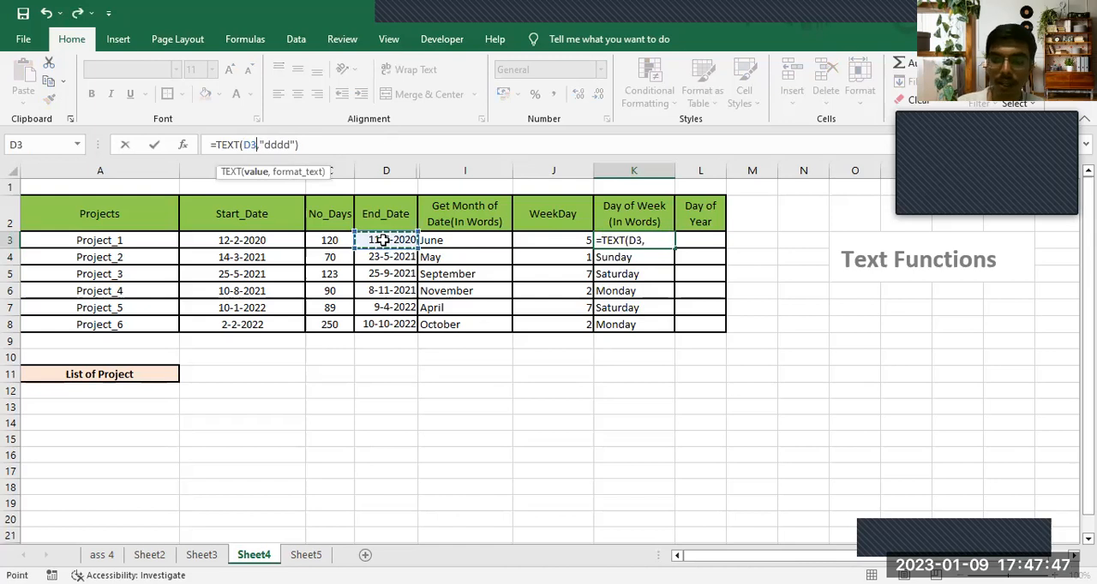
key("Return")
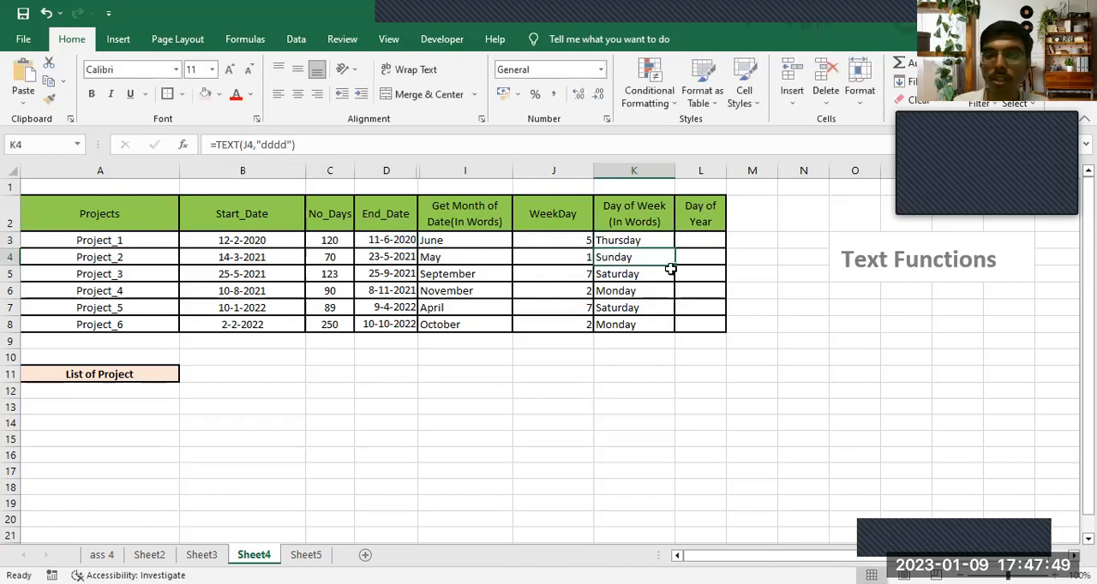
left_click(656, 240)
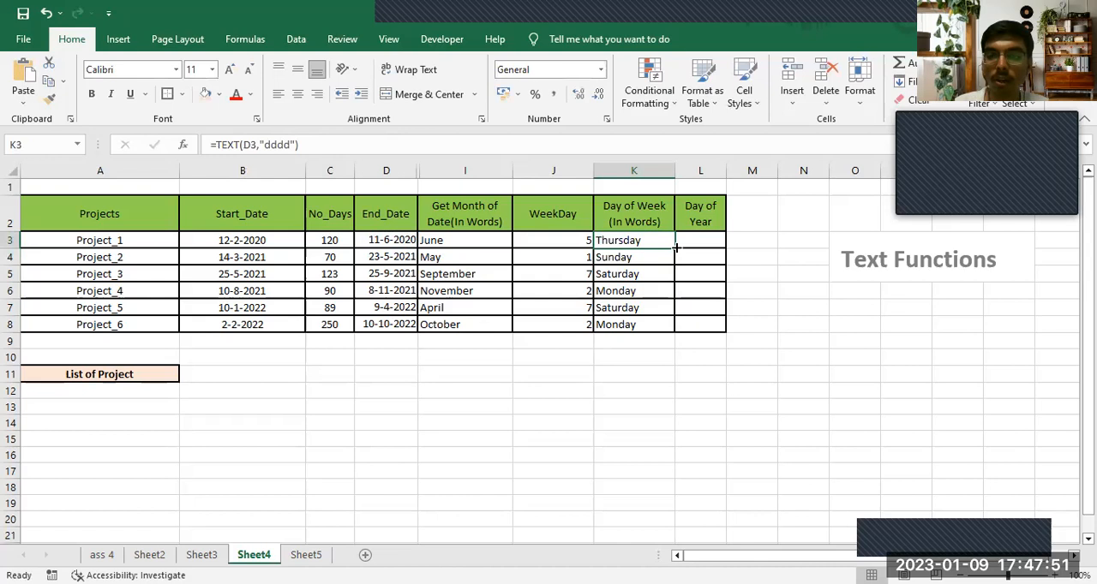
double_click(674, 249)
left_click(666, 273)
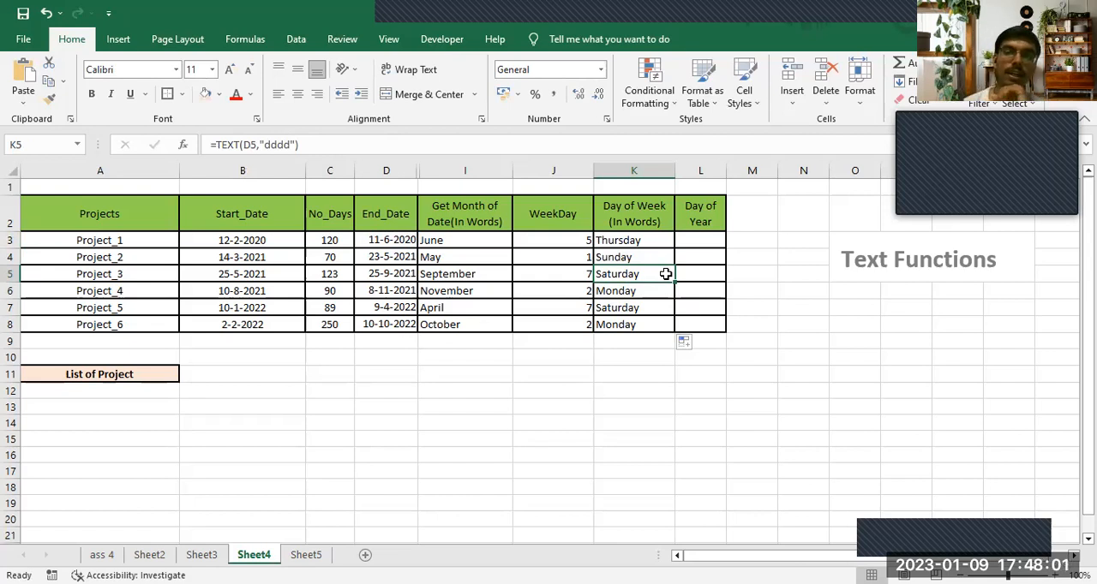
- Write =D3-DATE(YEAR(D3),1,0) in L3 to calculate the end date's day of the year
left_click(696, 240)
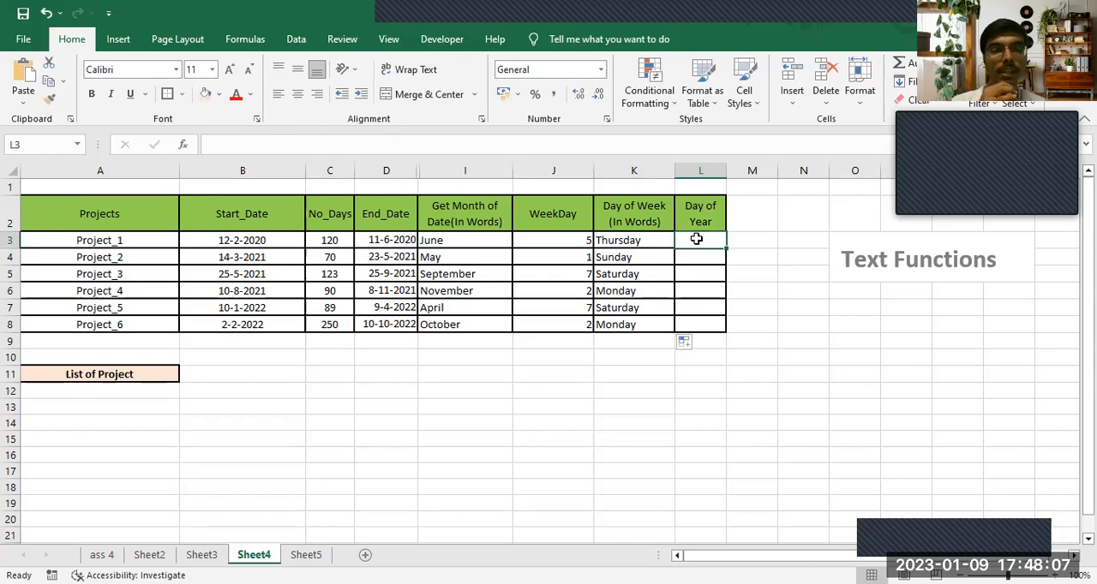
left_click(394, 241)
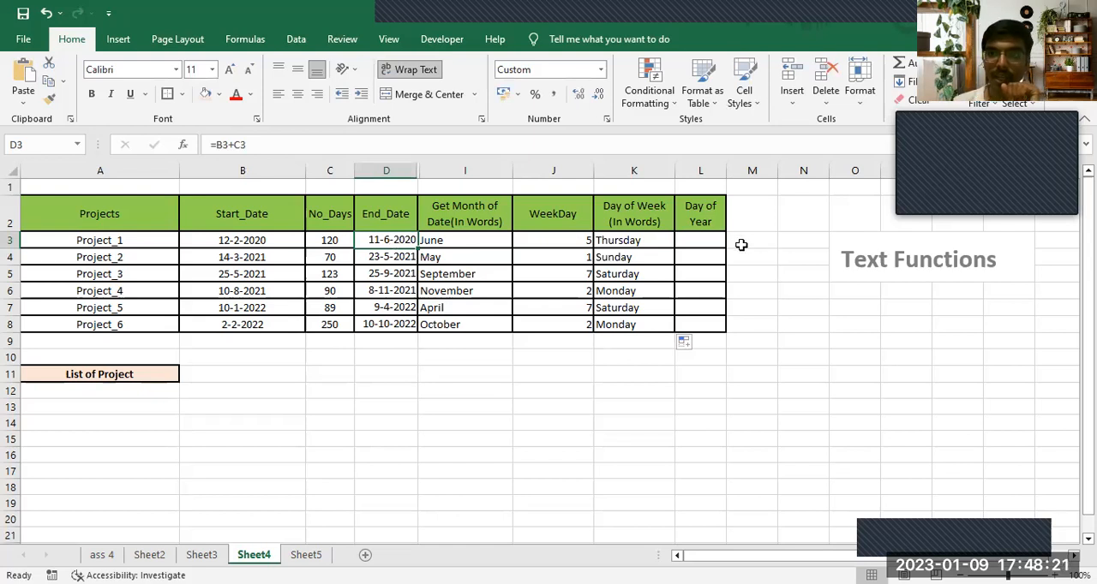
left_click(705, 244)
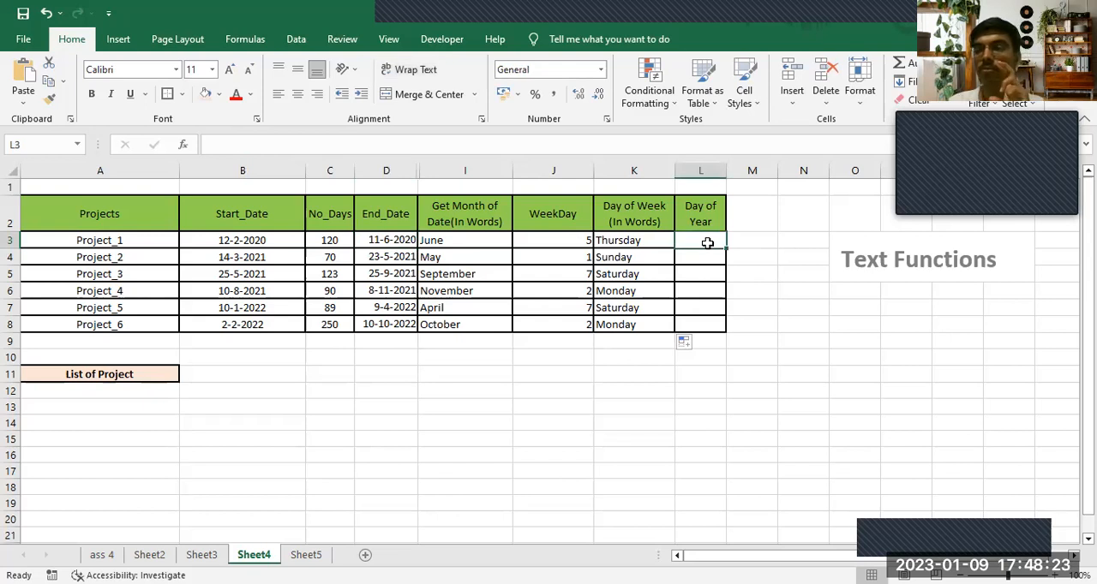
type("=")
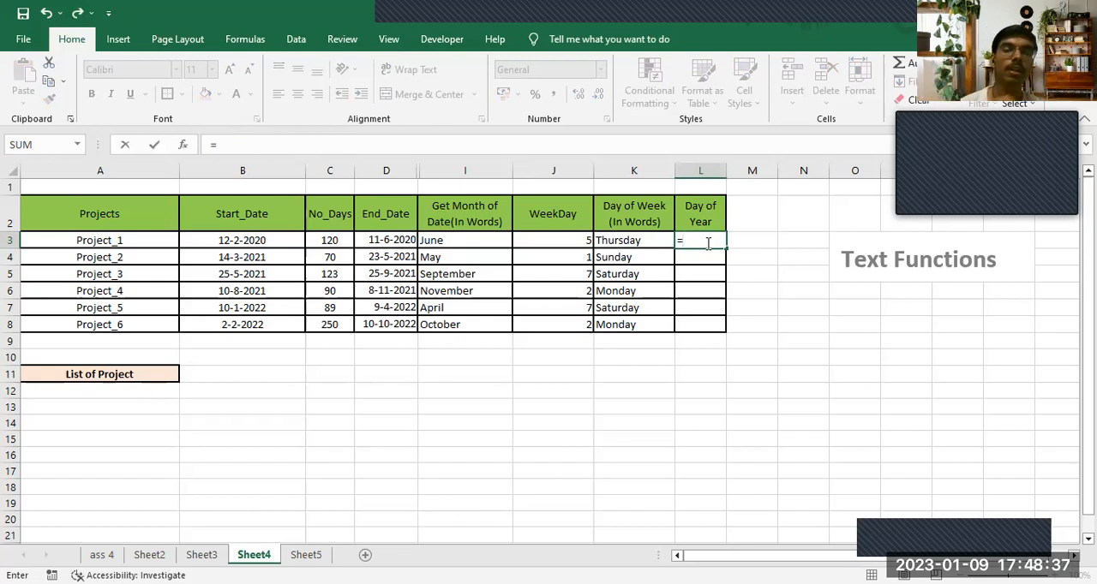
left_click(397, 241)
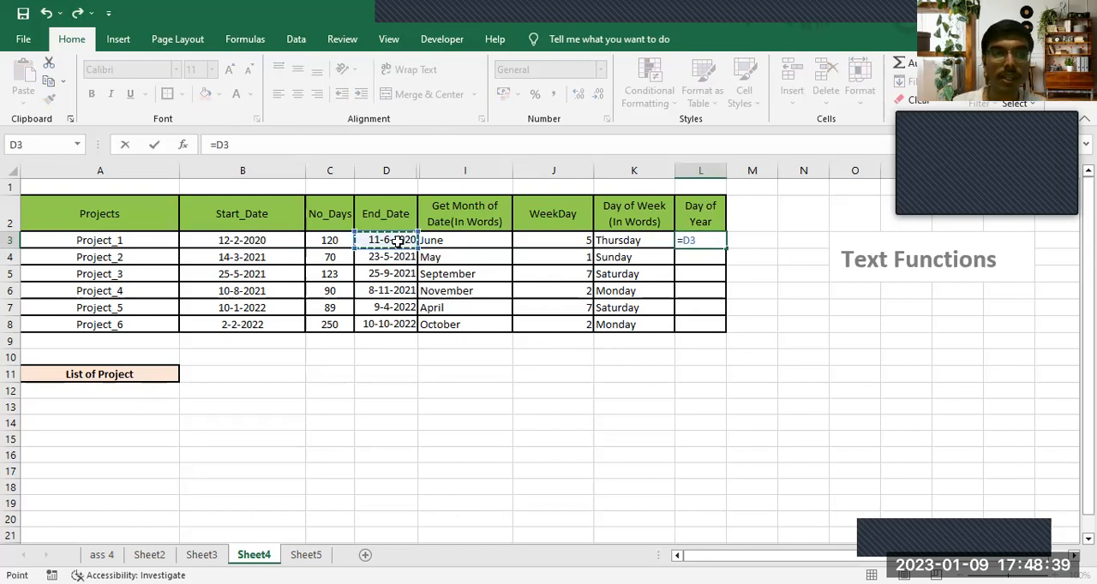
type("-")
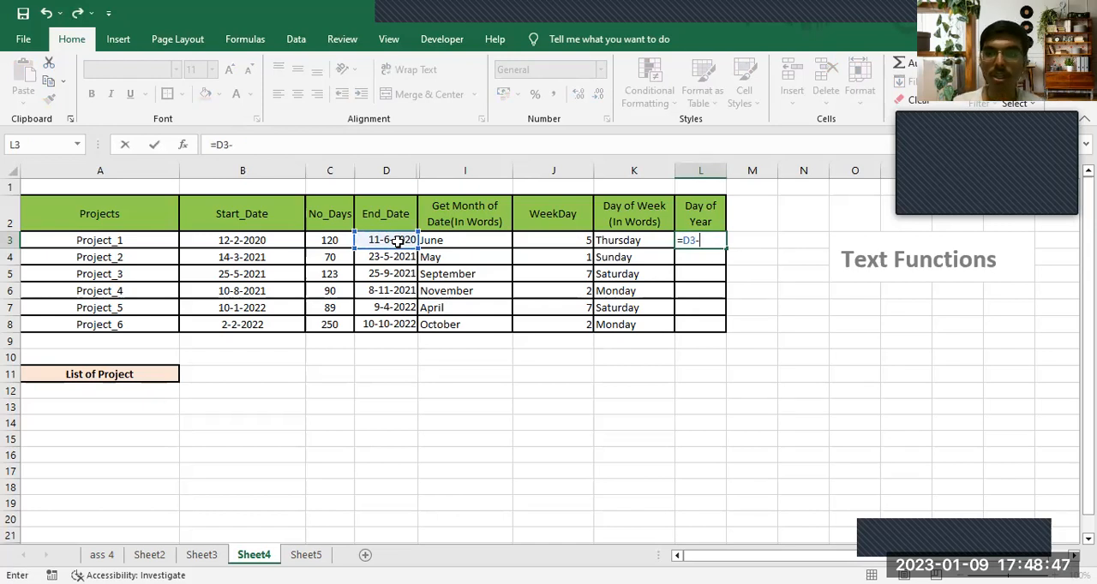
type("DATE(")
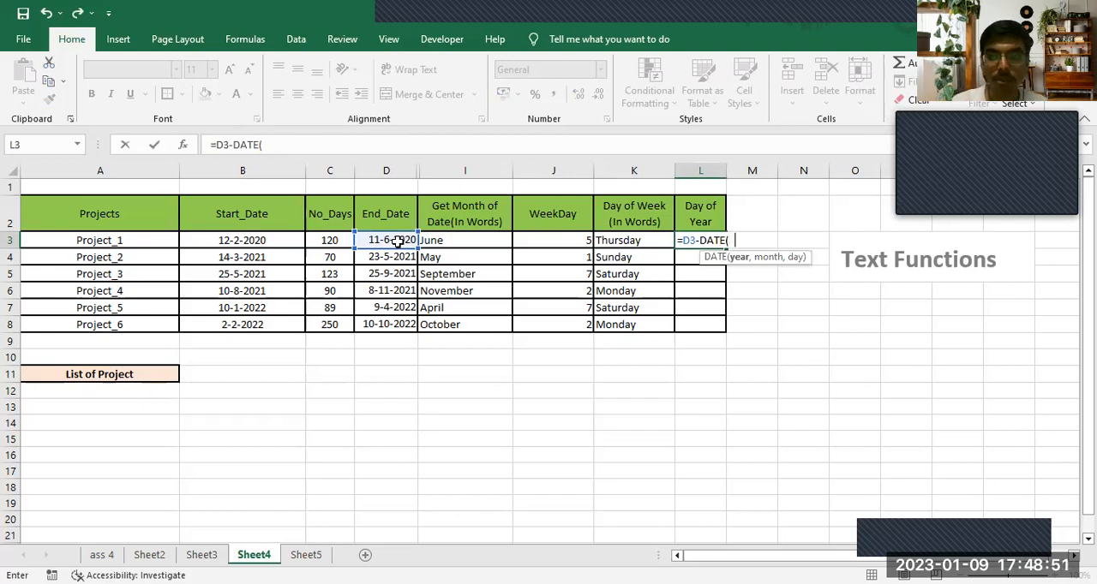
type(" YEAR(")
left_click(396, 243)
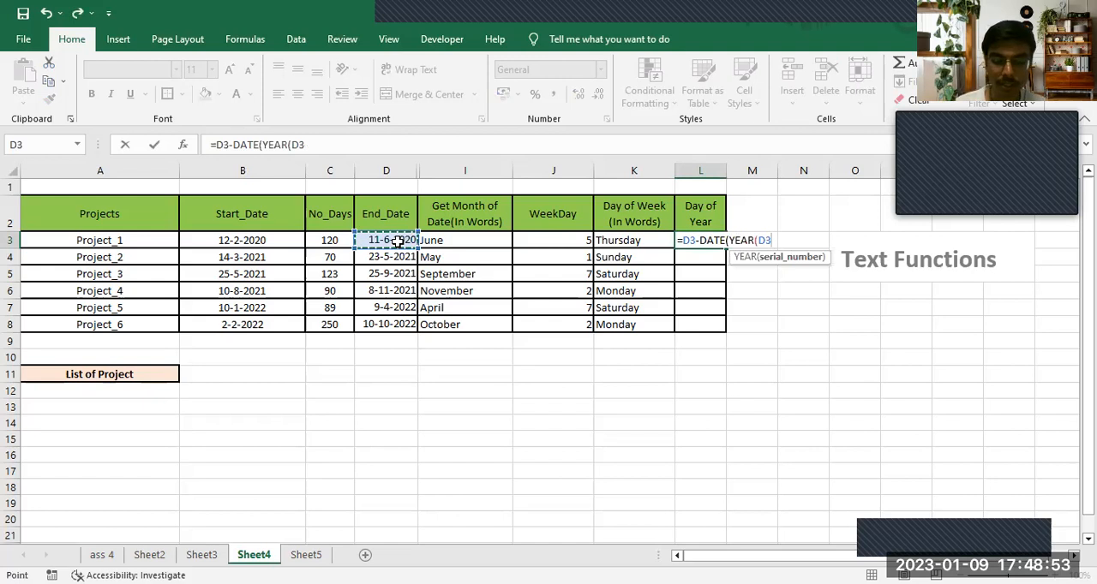
type("),1")
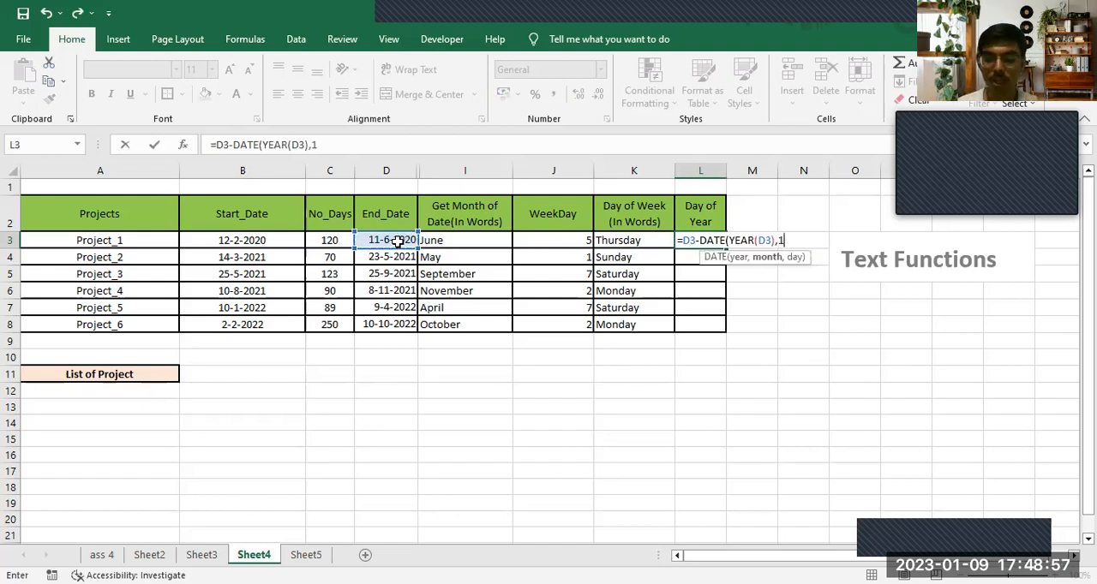
type(",0")
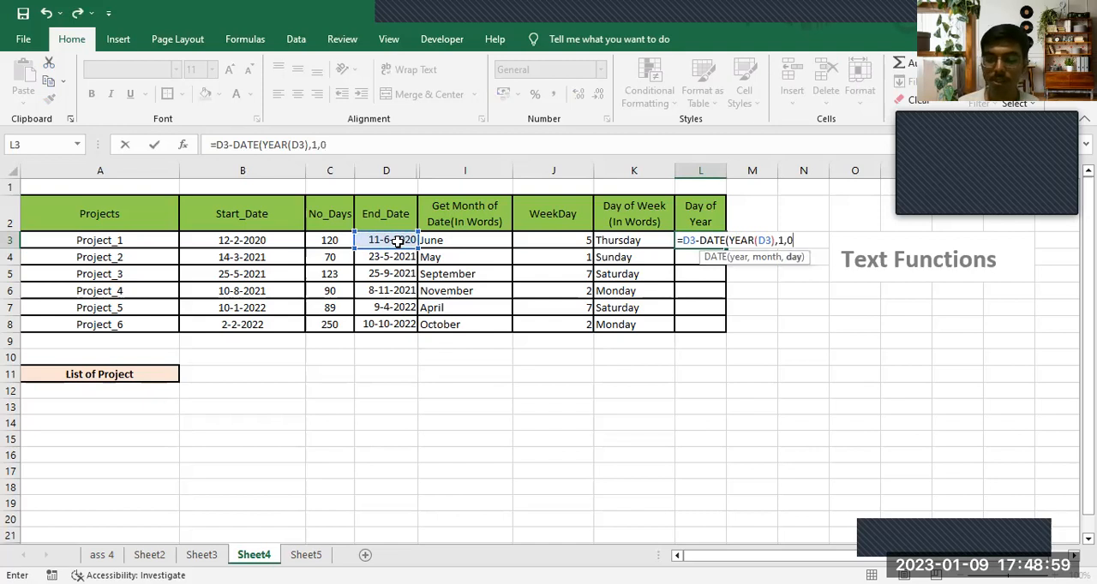
type(")")
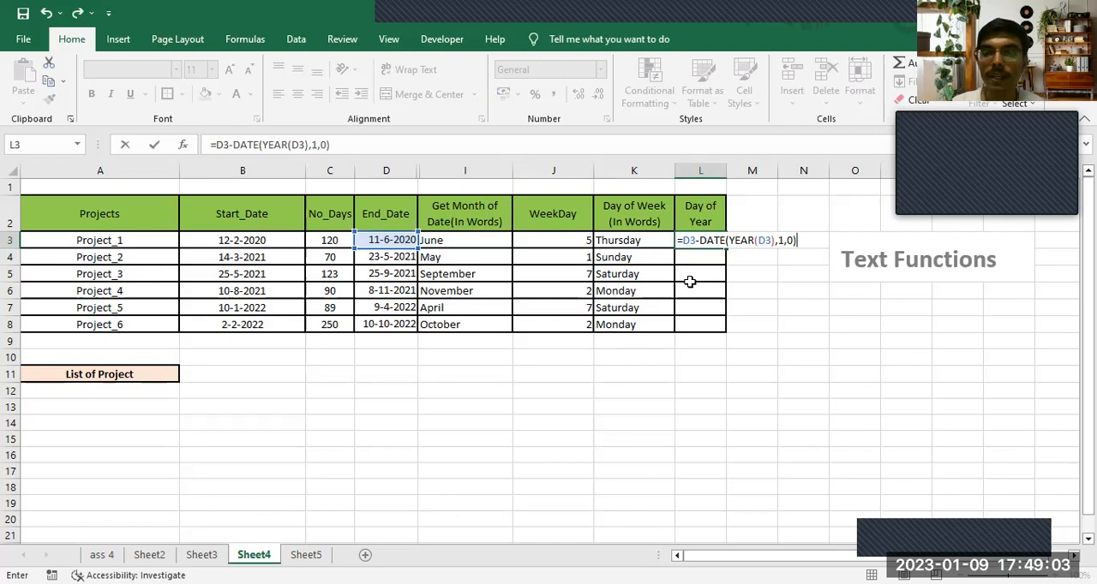
- Evaluate the DATE(YEAR(D3),1,0) part of L3's formula in place and enter the formula with the resulting constant
left_click_drag(700, 241, 798, 241)
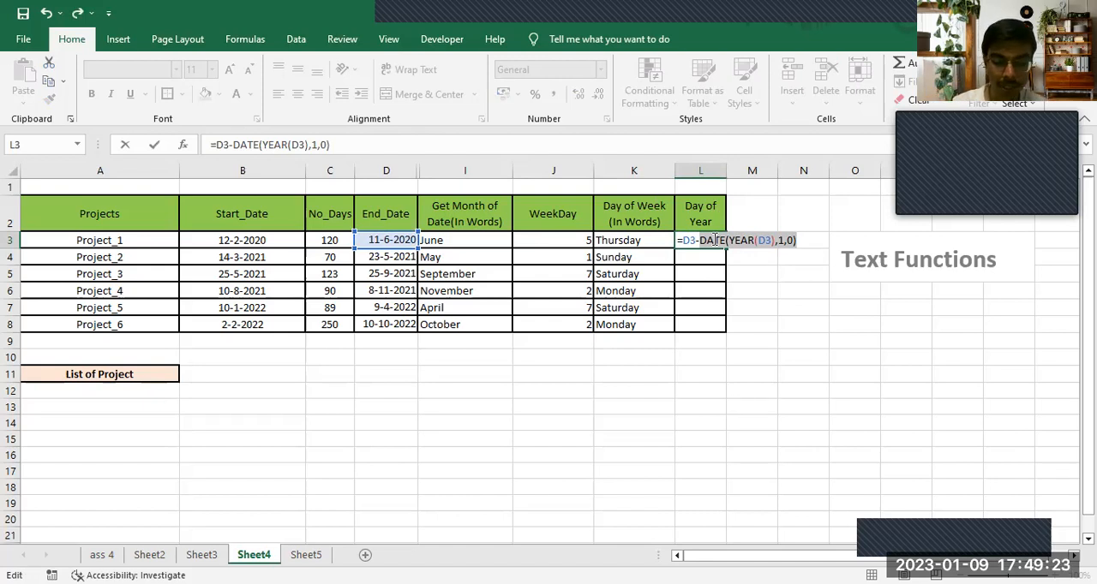
key("F9")
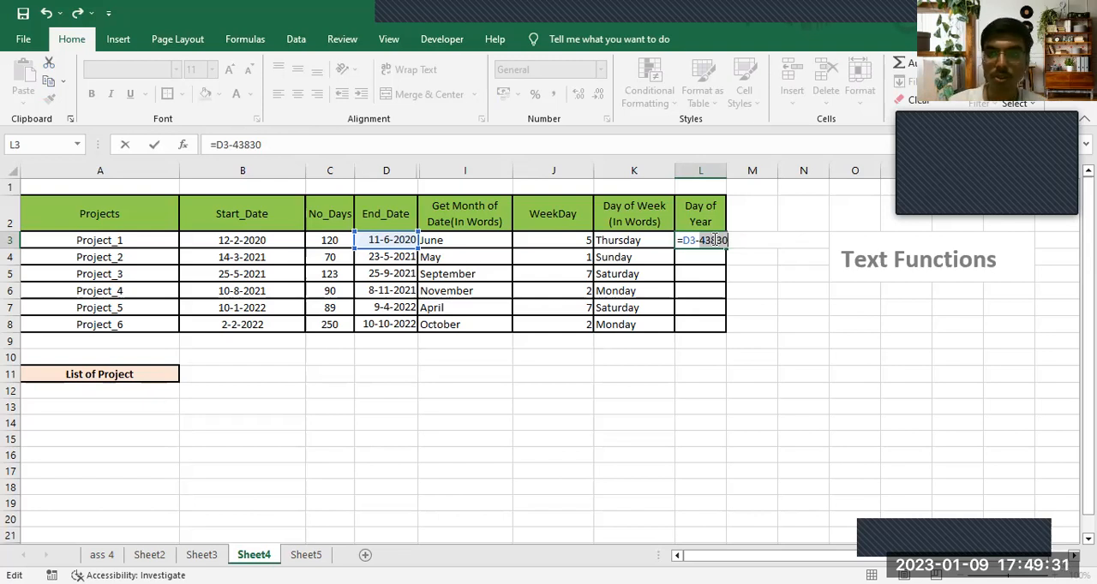
key("Return")
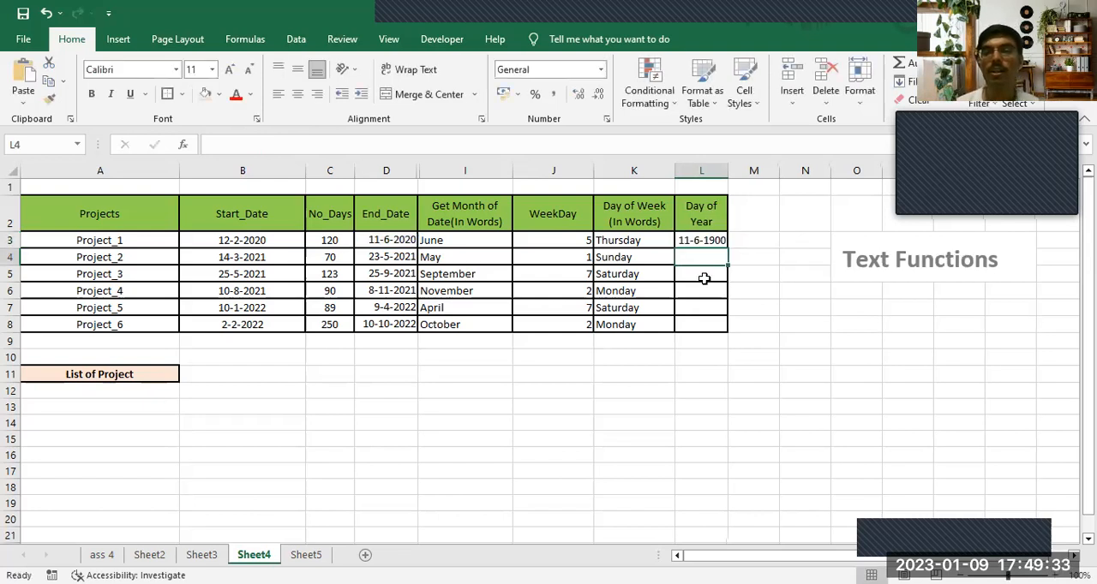
- Replace the constant 43830 in L3's formula with DATE(YEAR(D3),1,0), so it reads =D3-DATE(YEAR(D3),1,0)
left_click(716, 241)
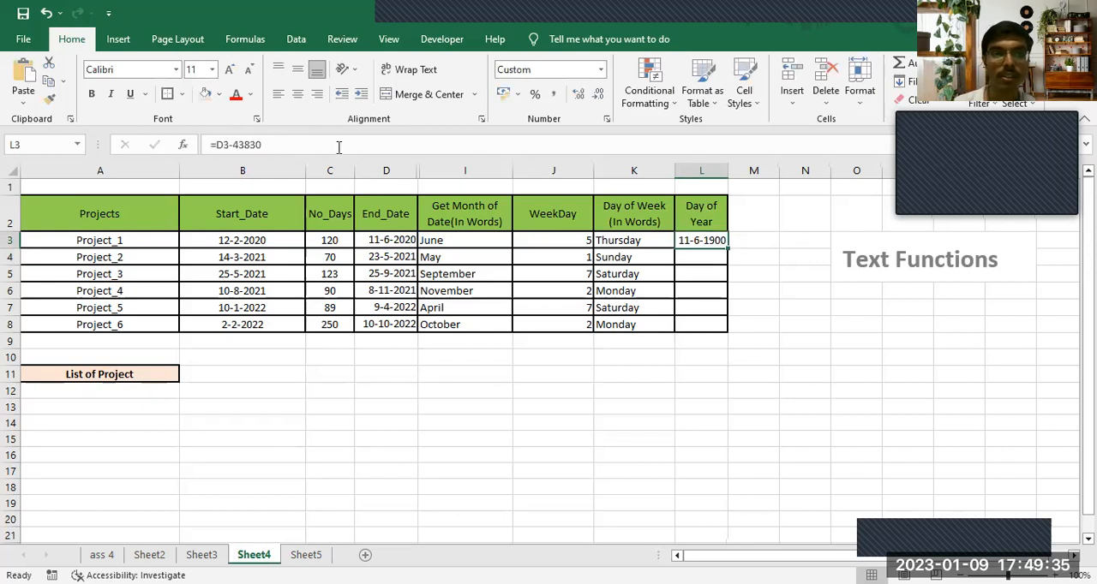
left_click_drag(233, 145, 269, 147)
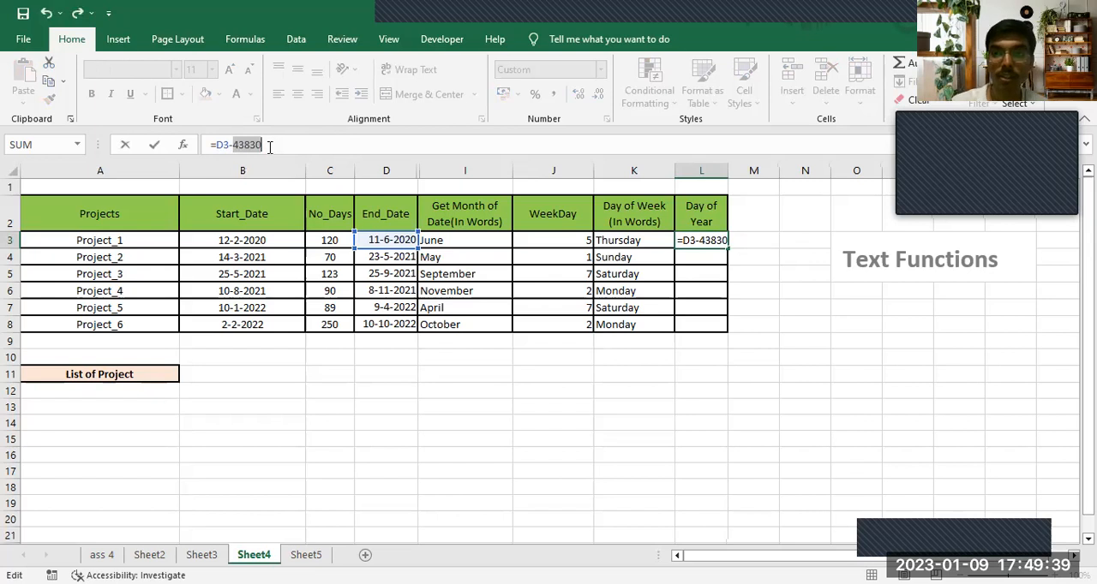
key("BackSpace")
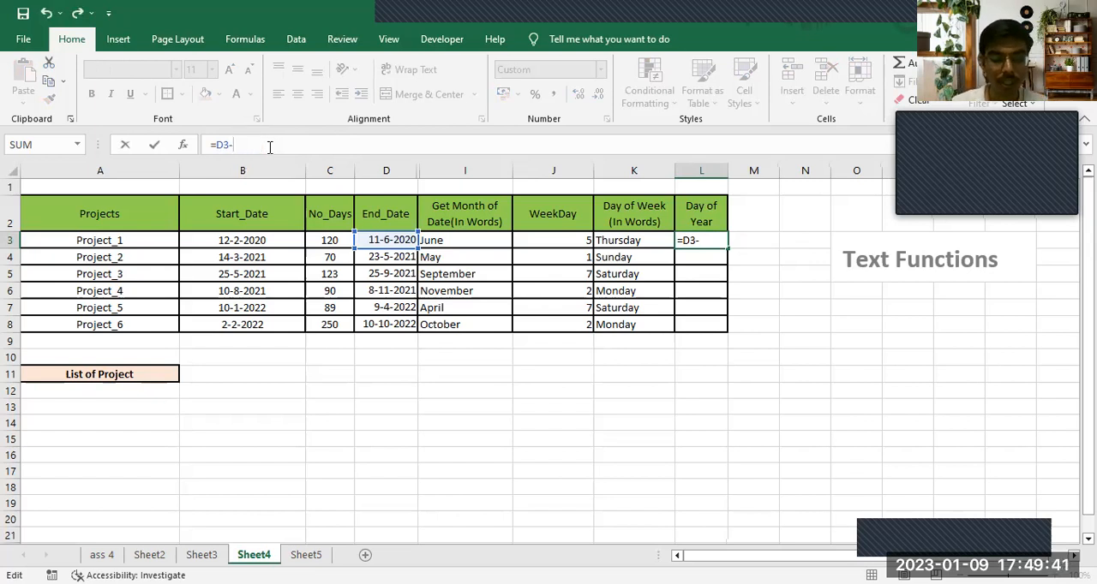
type("DATE(")
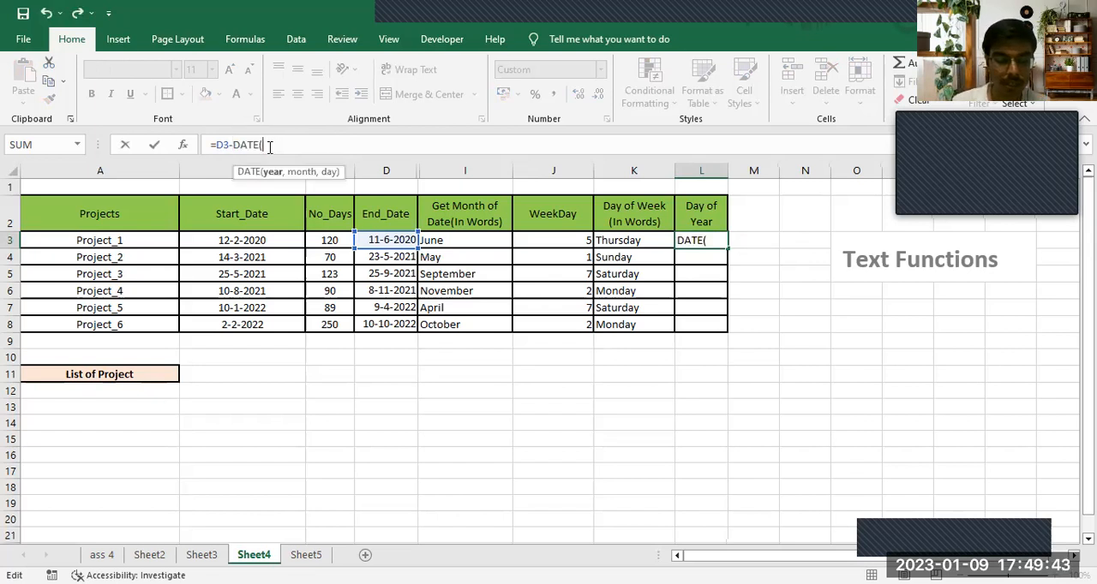
type("YEAR(")
left_click(368, 239)
type(")")
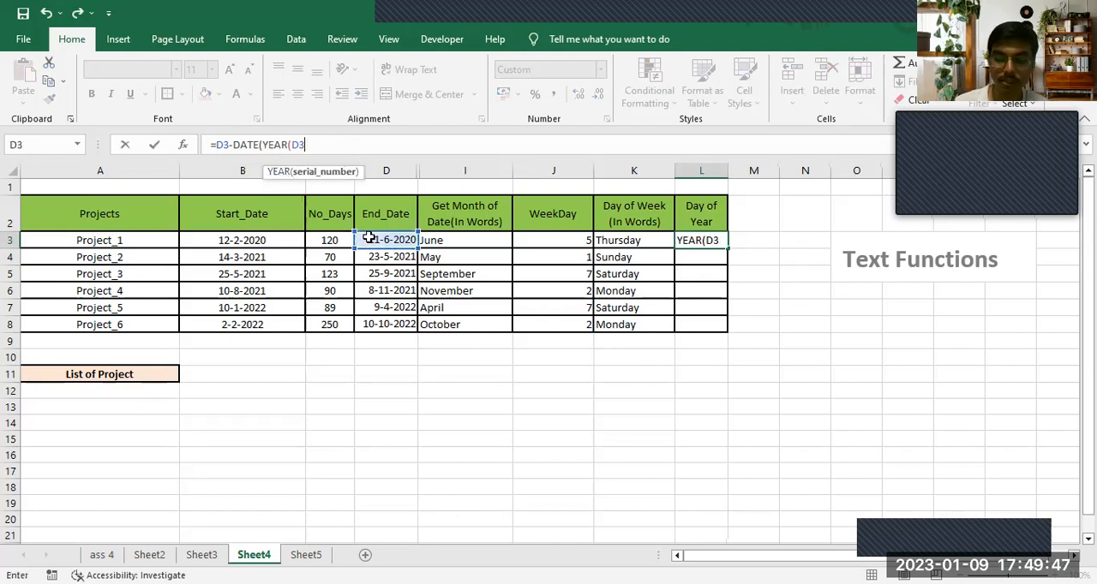
type(",1")
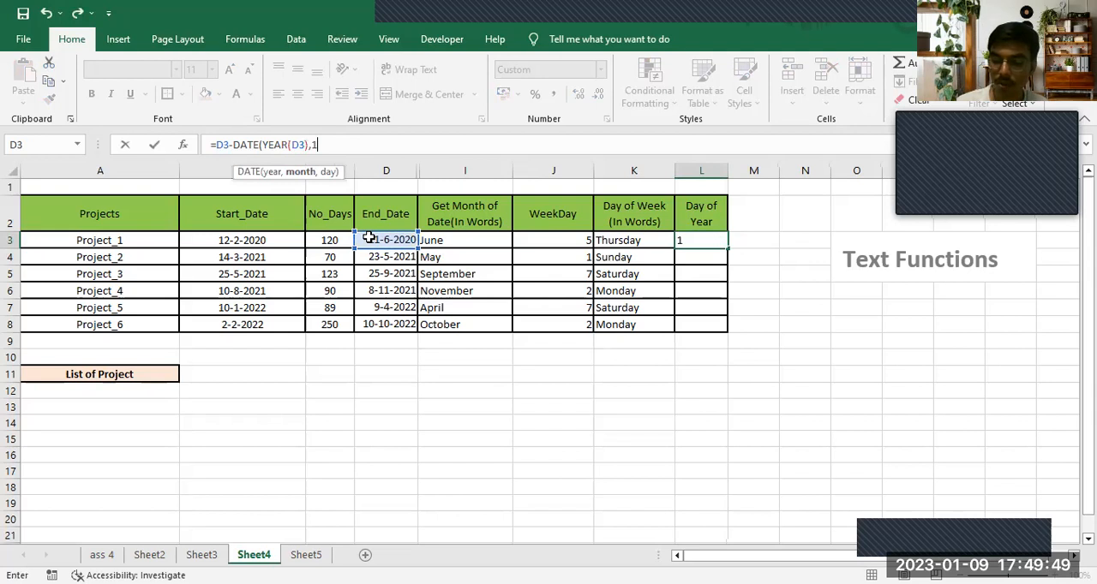
type(",1)")
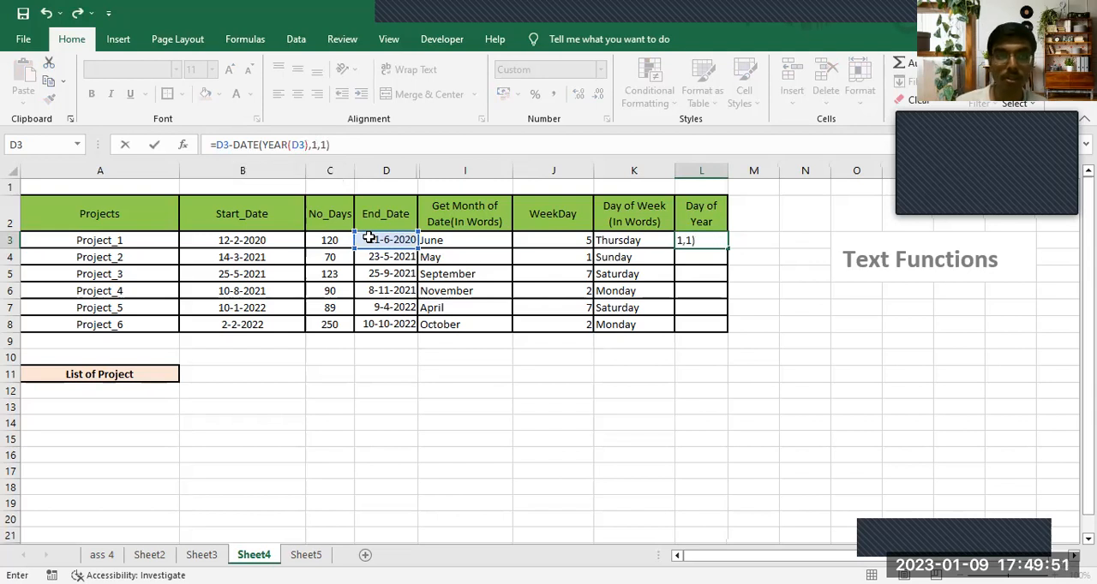
key("BackSpace")
key("BackSpace")
type("0)")
key("Return")
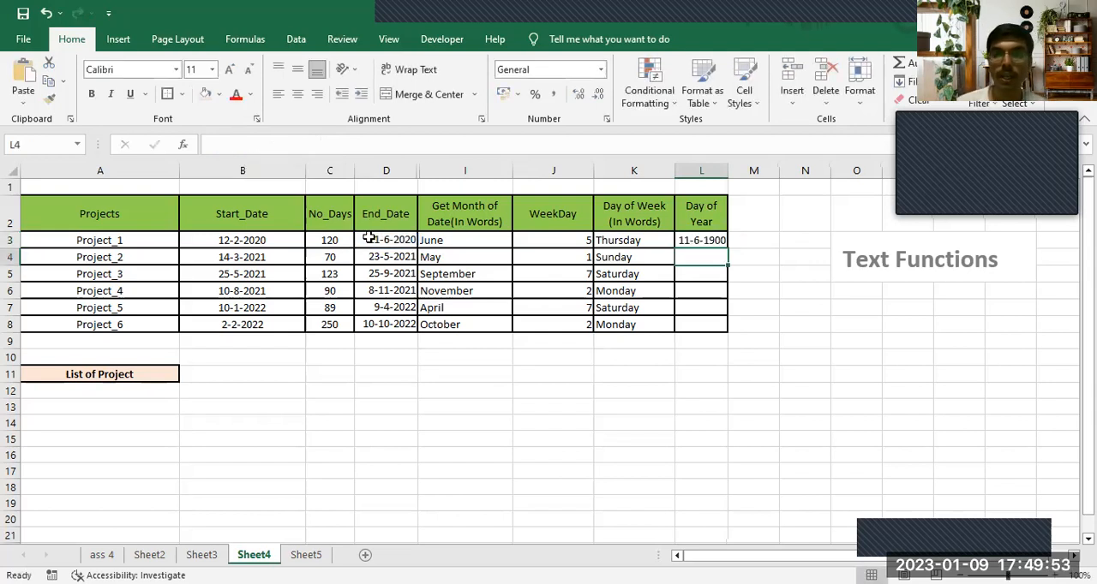
- Set L3's number format to General and fill its day-of-year formula down to L8
left_click(713, 240)
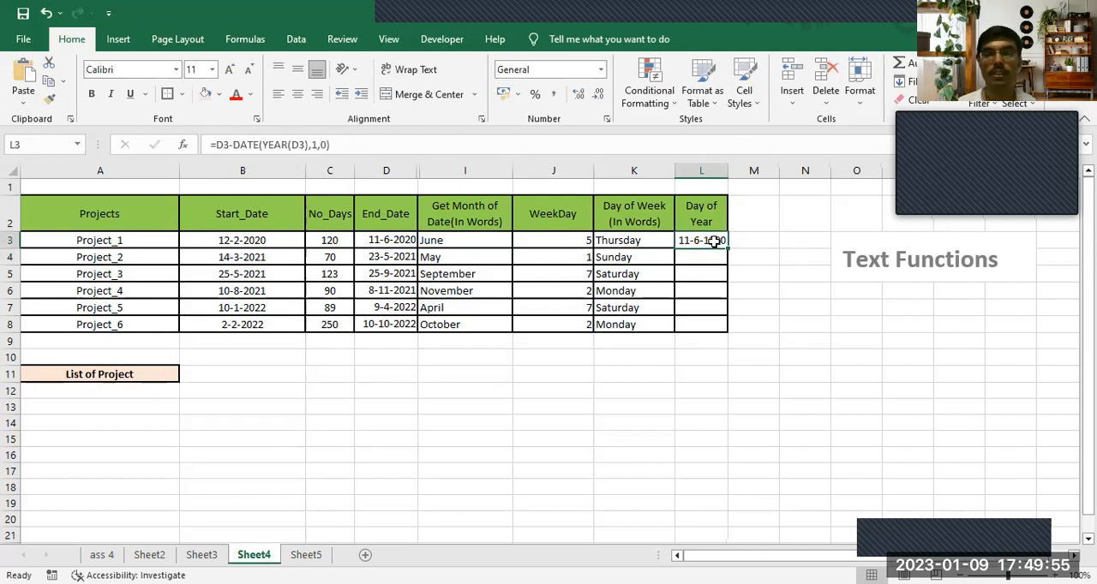
left_click(601, 70)
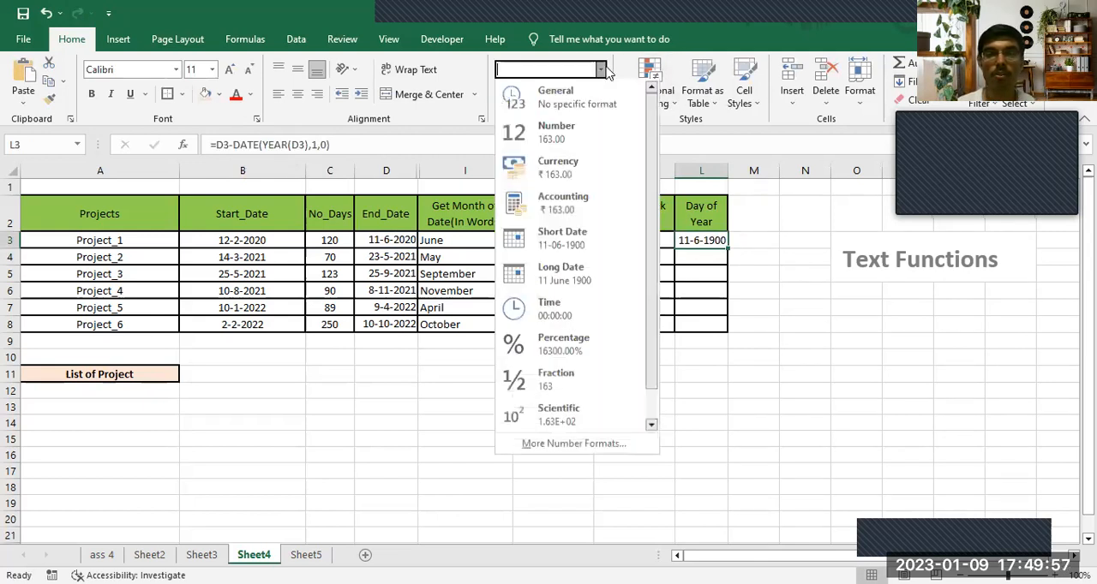
left_click(606, 104)
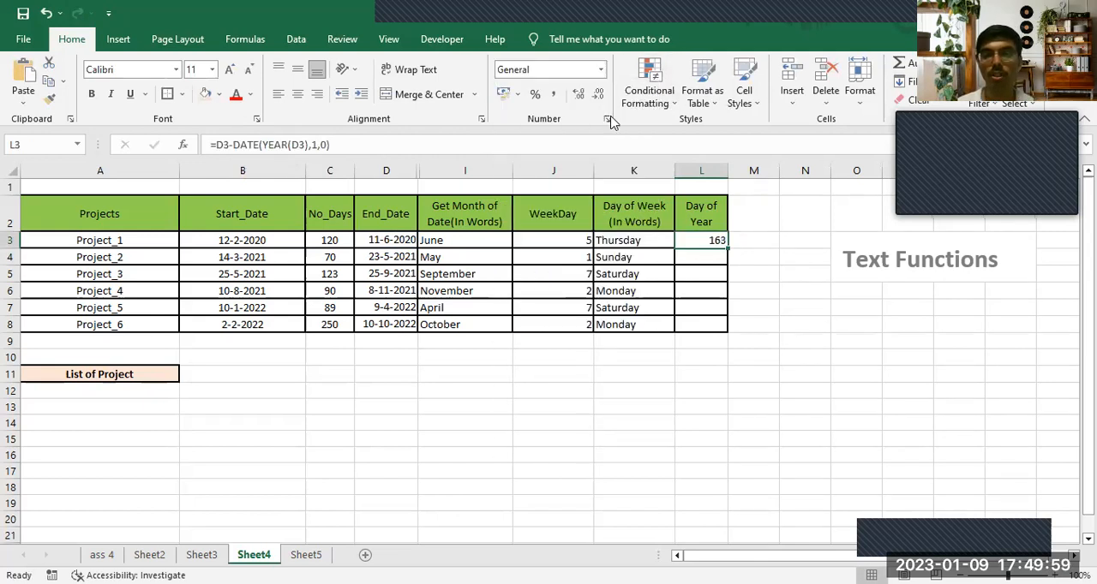
double_click(726, 249)
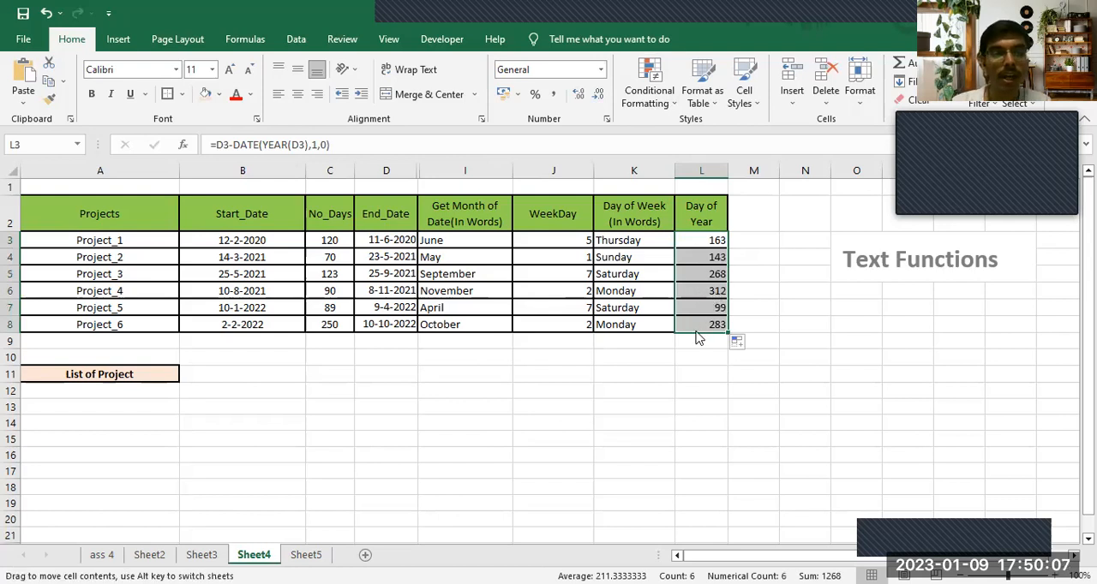
left_click(397, 238)
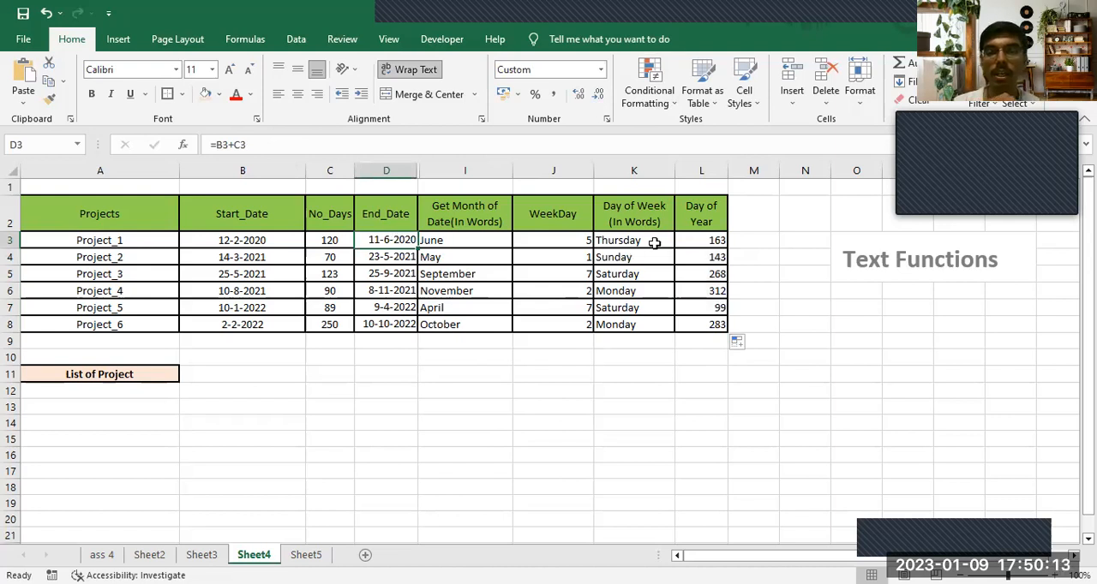
left_click(702, 240)
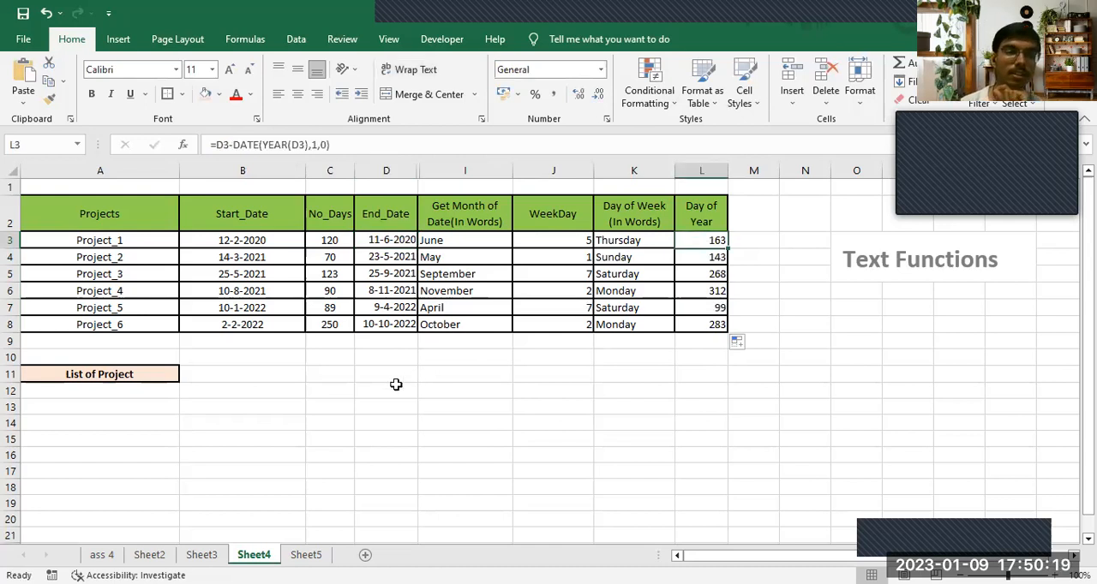
left_click(287, 378)
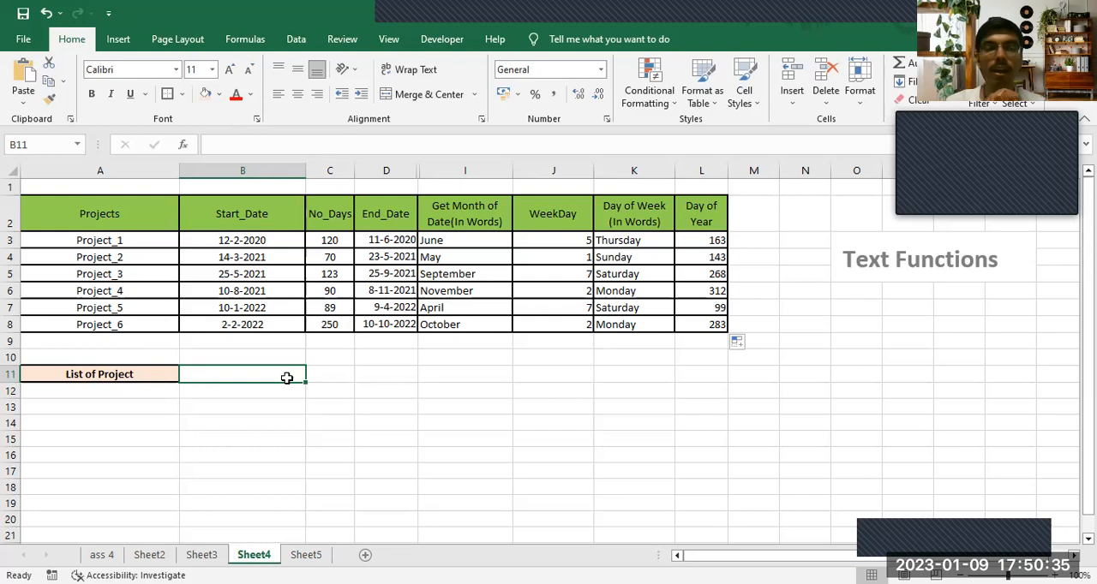
left_click_drag(120, 240, 142, 325)
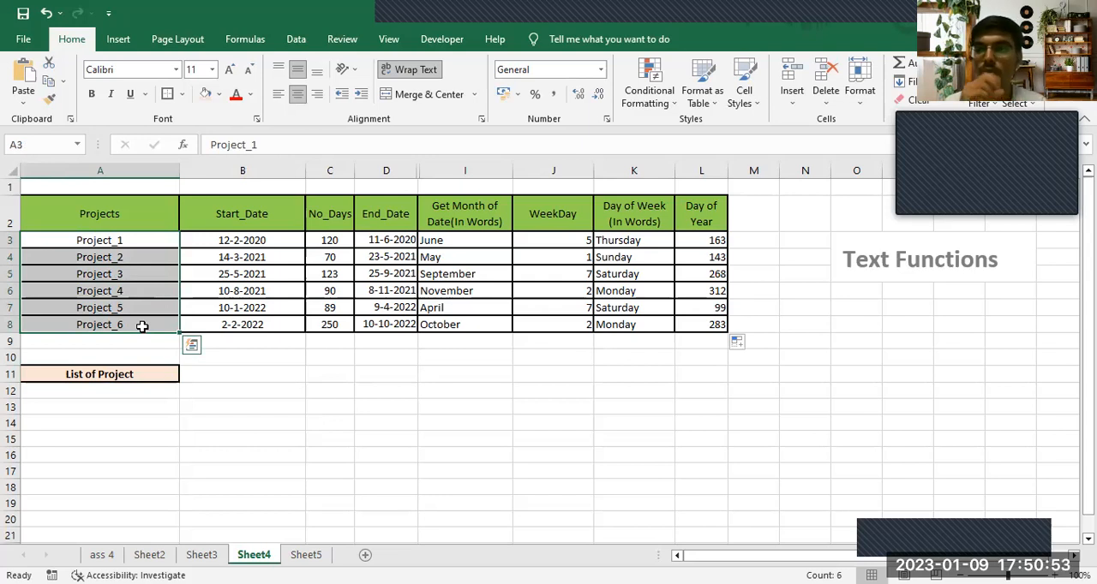
left_click(220, 375)
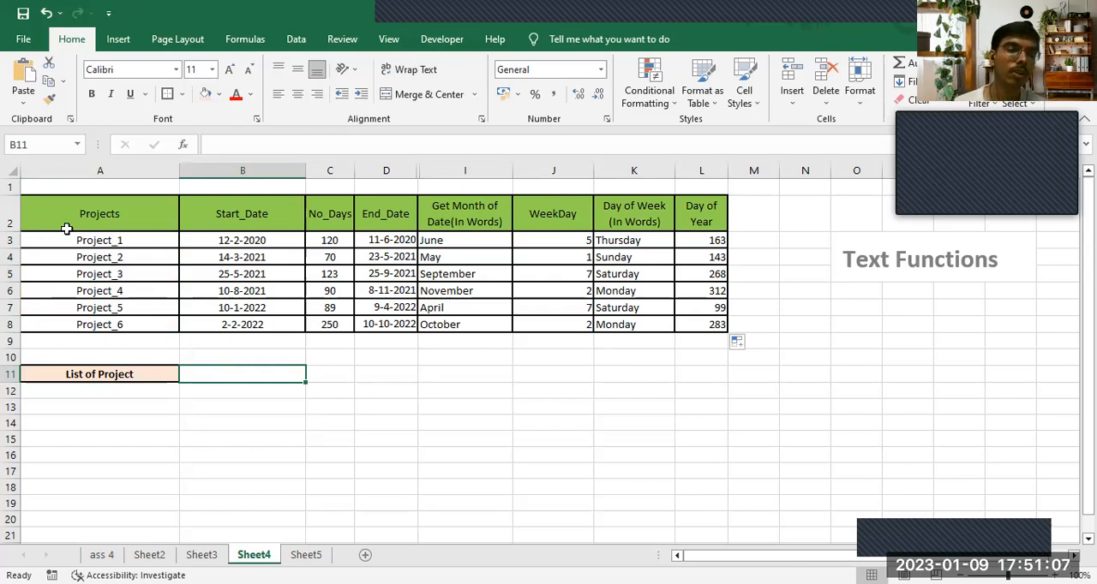
left_click_drag(86, 240, 104, 324)
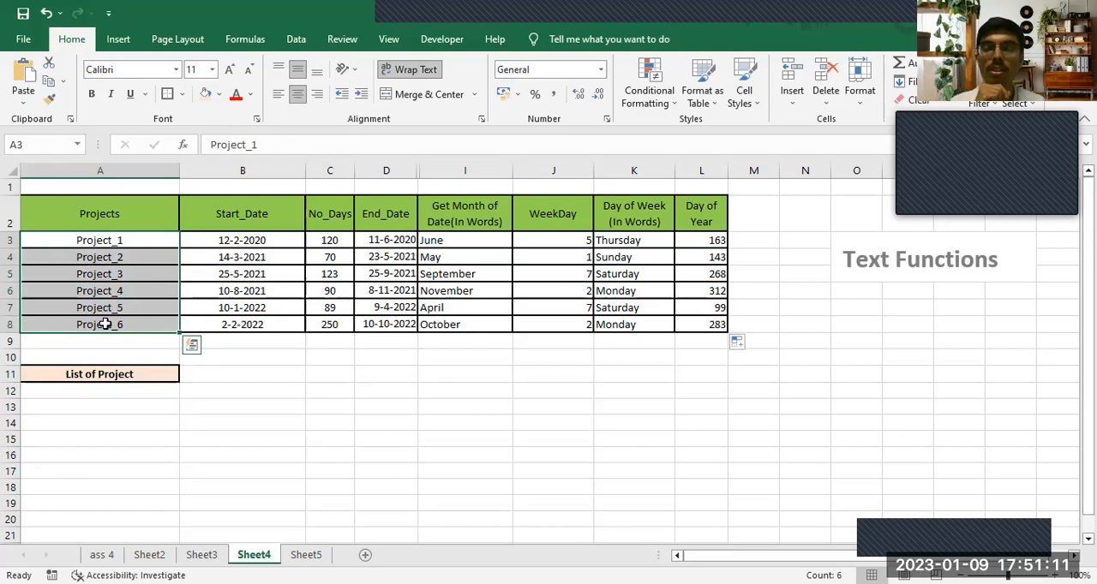
- Start a TEXTJOIN formula in B11 beside the List of Project label, using "," as the delimiter
left_click(211, 370)
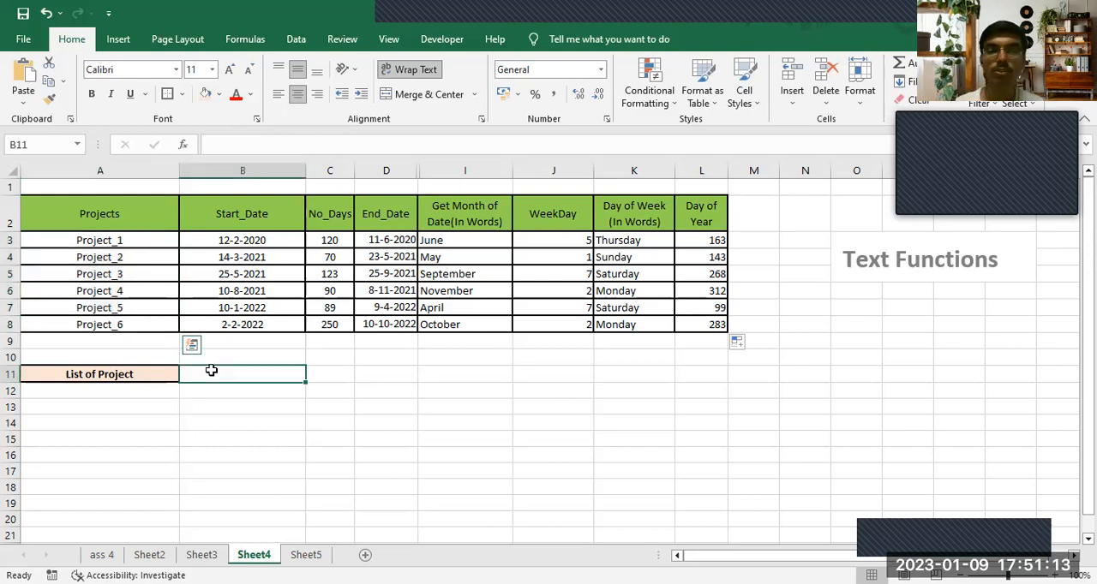
type("=text")
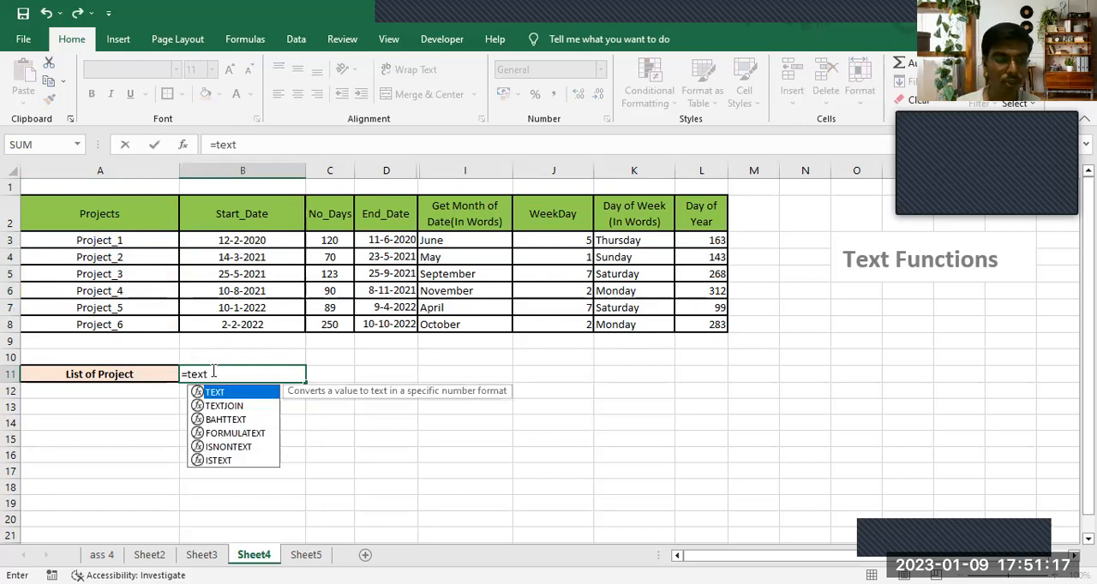
key("Down")
key("Tab")
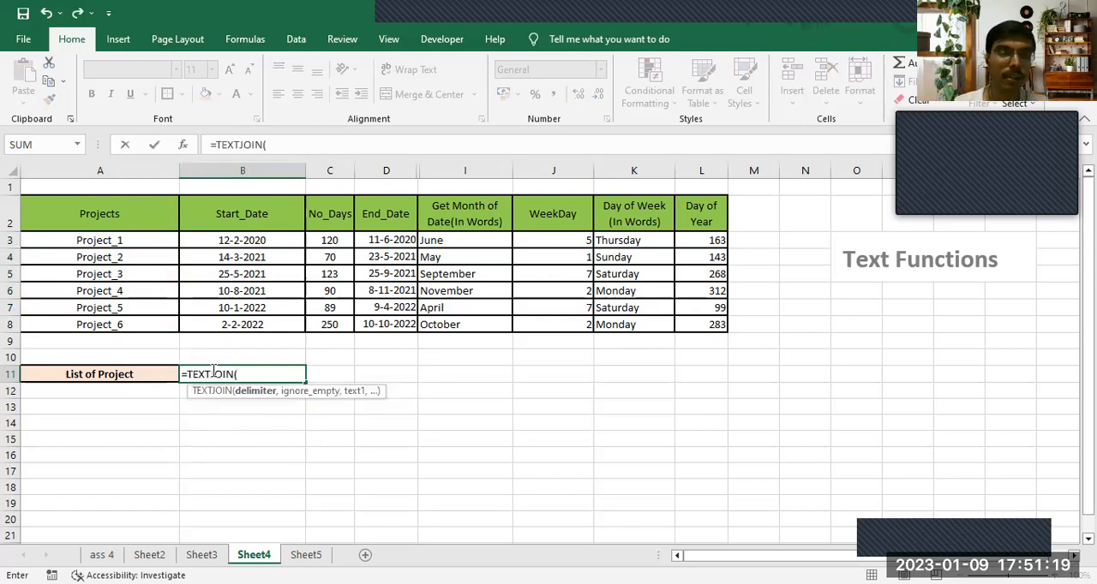
type("\"")
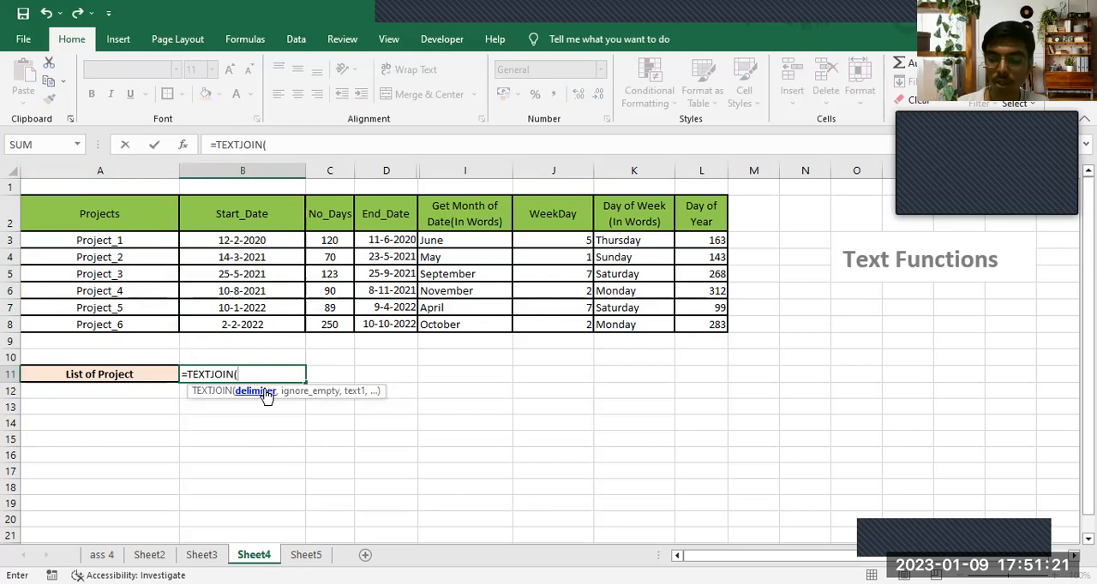
type(",\"")
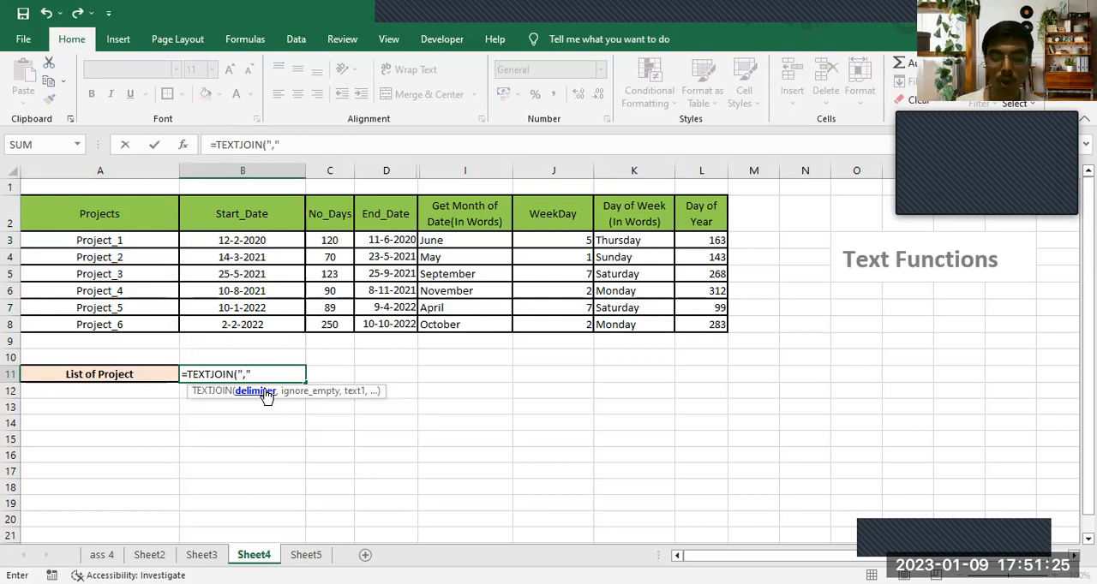
type(",")
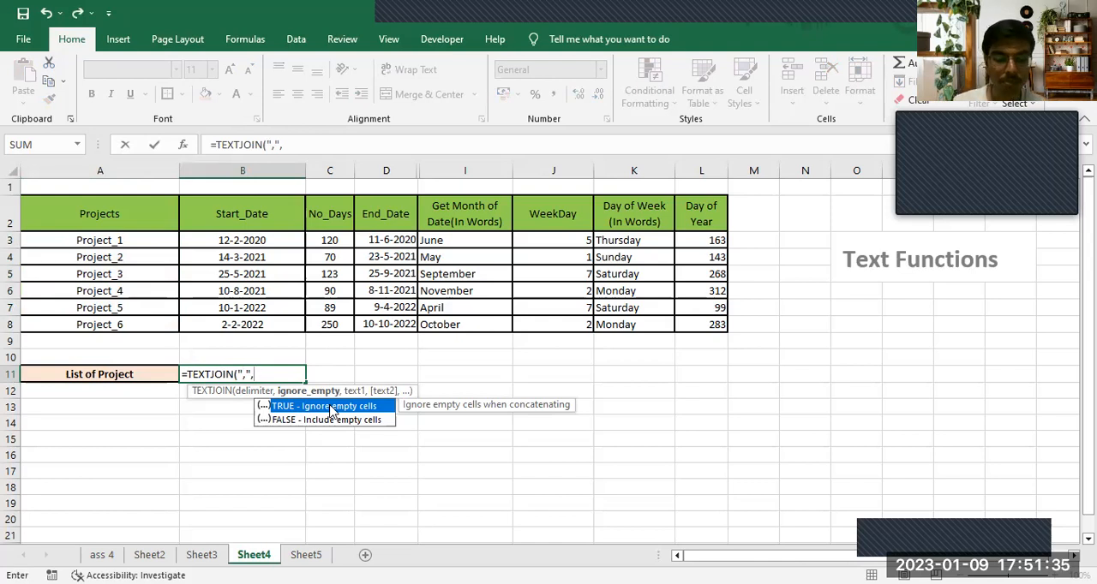
- Complete B11's TEXTJOIN formula with TRUE for ignoring empty cells and the project names A3:A8 as the text, and enter it
type("TRUE")
key("BackSpace")
key("BackSpace")
type("UE")
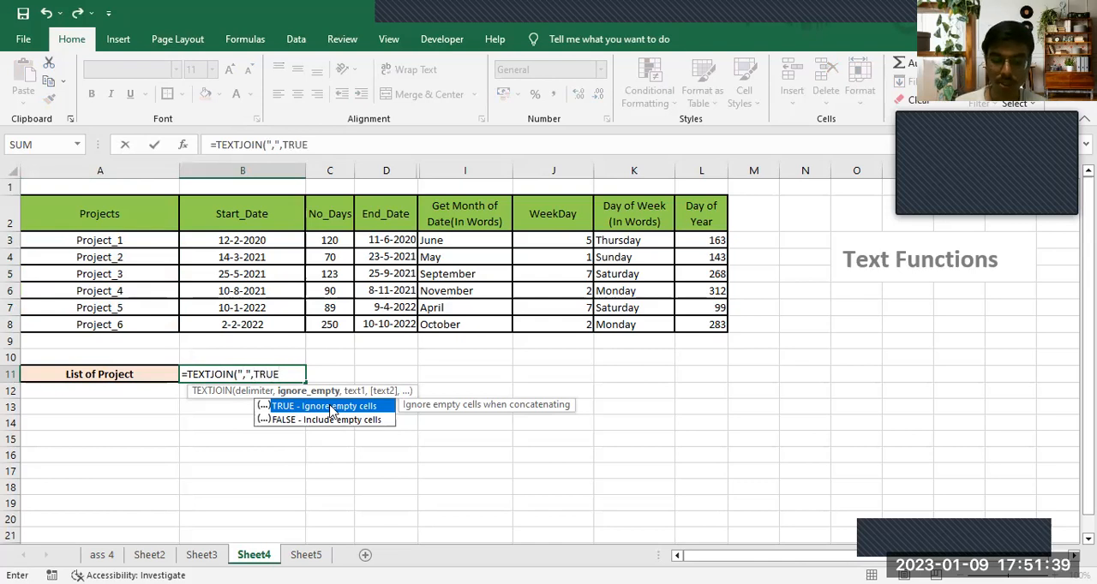
type(",")
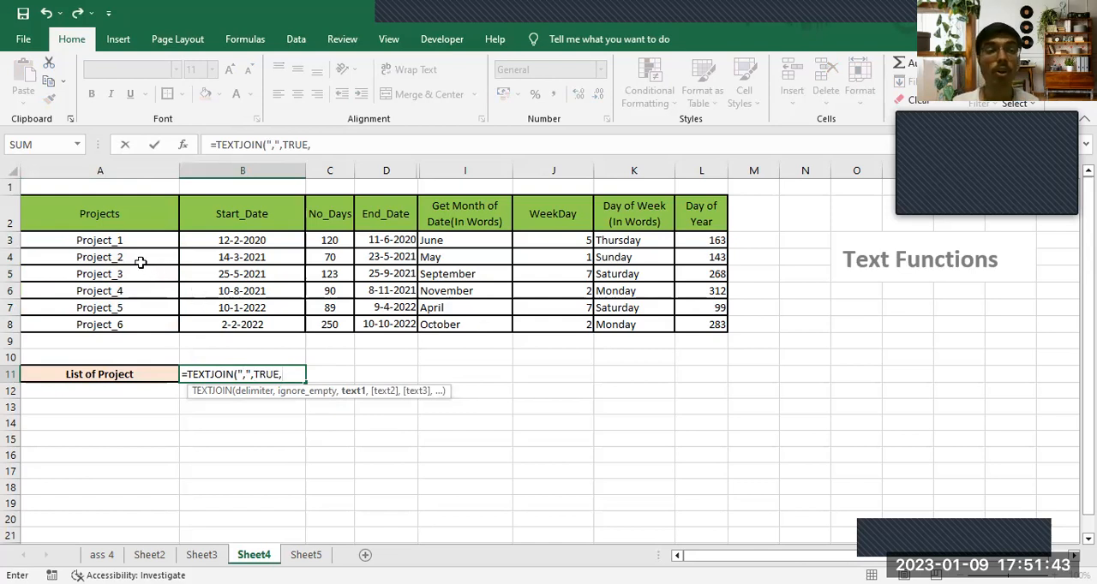
left_click_drag(123, 242, 129, 325)
key("Return")
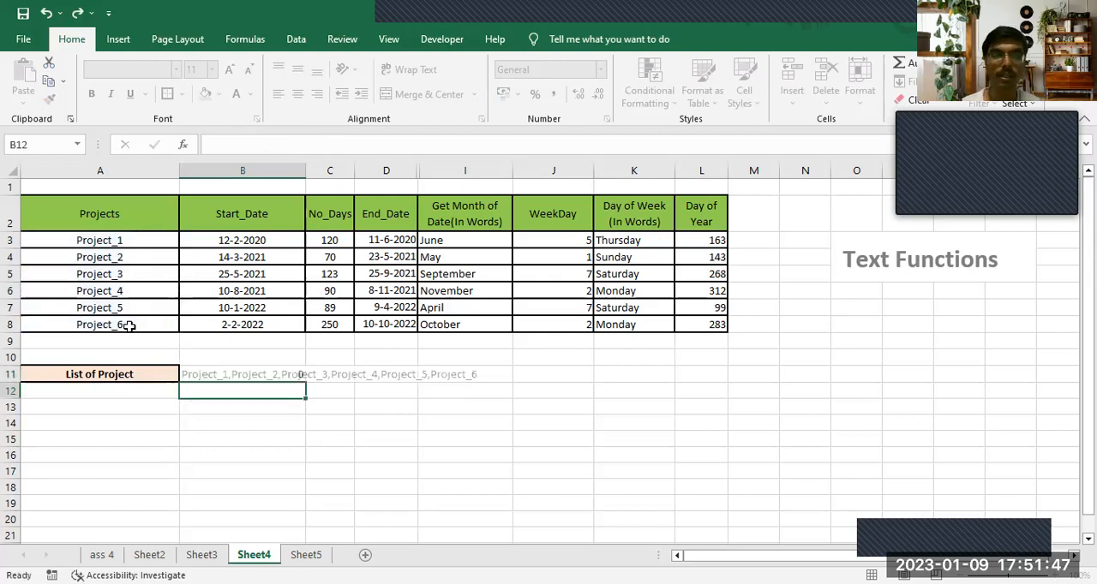
left_click(209, 375)
left_click(212, 403)
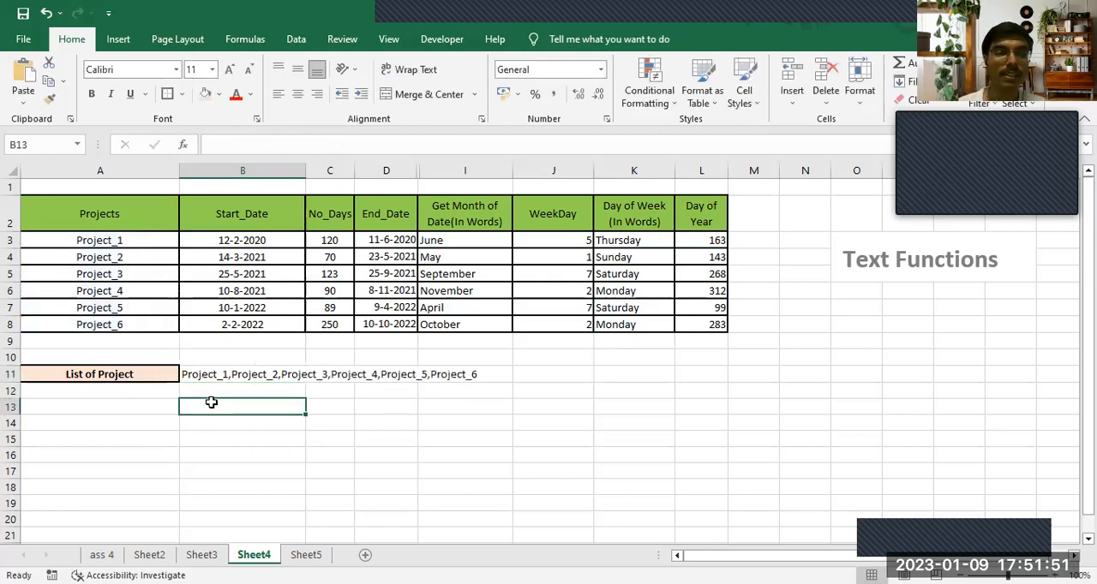
left_click_drag(118, 239, 135, 328)
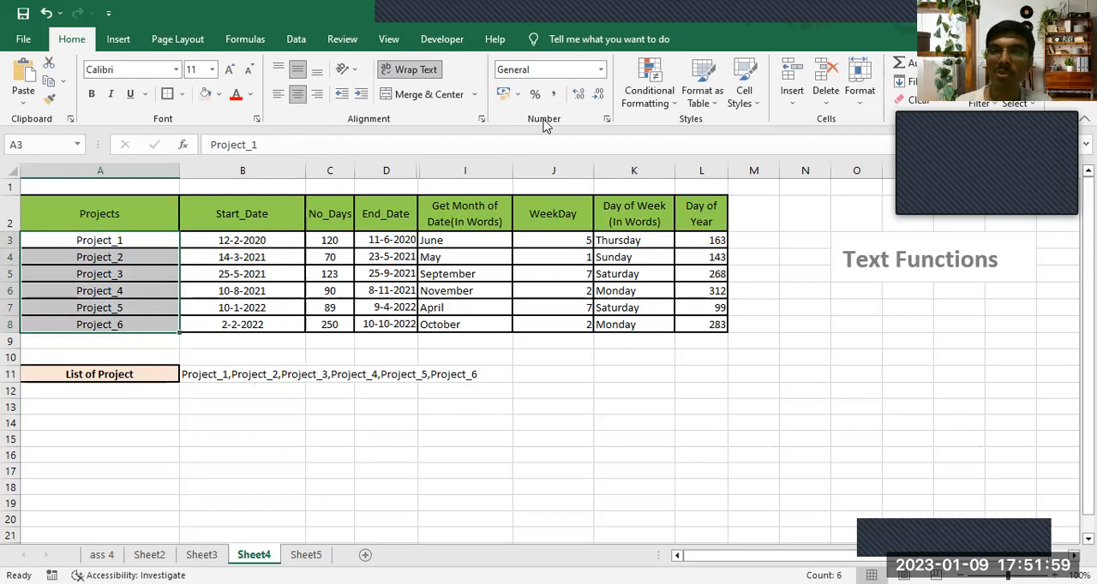
left_click(447, 241)
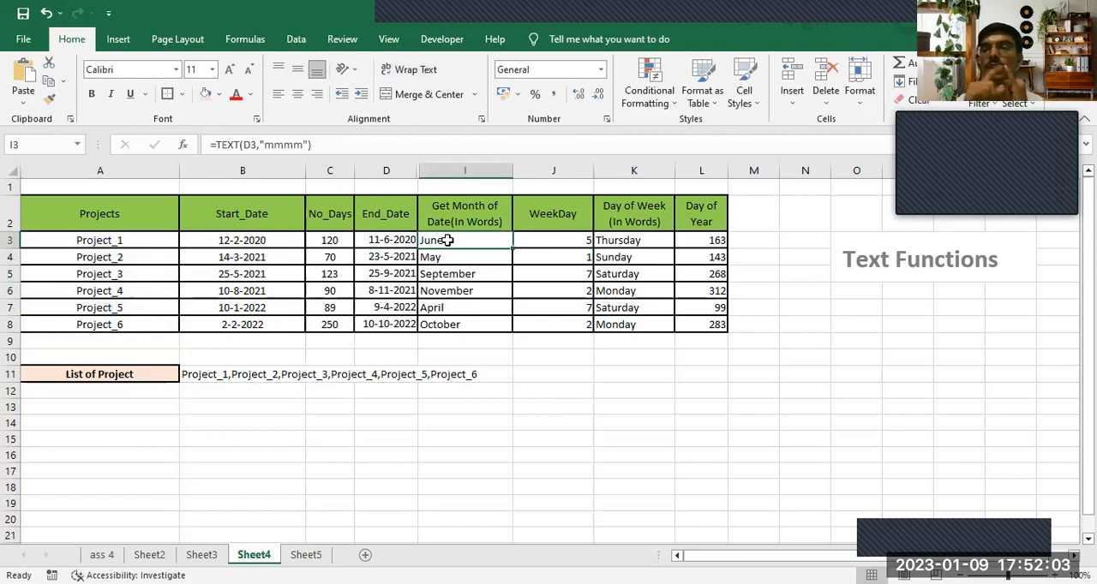